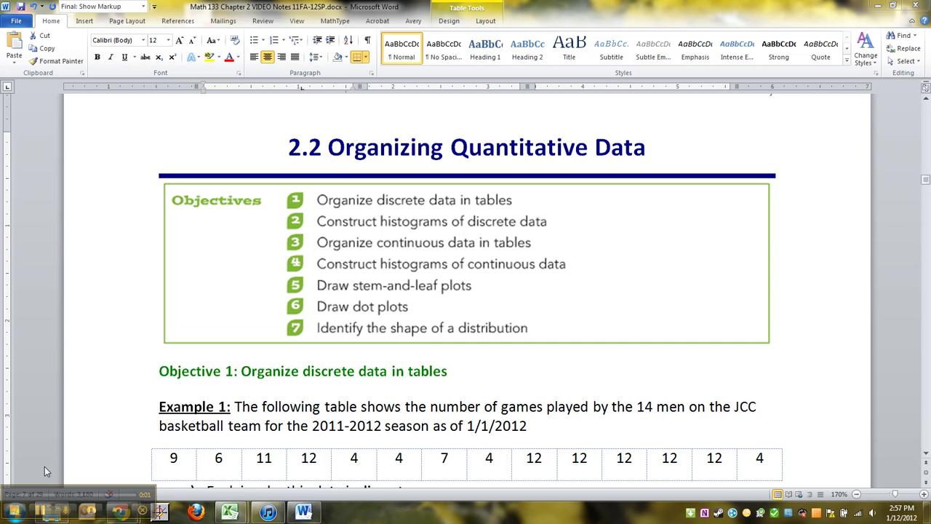
# Step: Switch to the Chapter 2 video workbook in Excel and highlight the number of games and frequency values in rows 2 to 10
pyautogui.moveTo(231, 513)
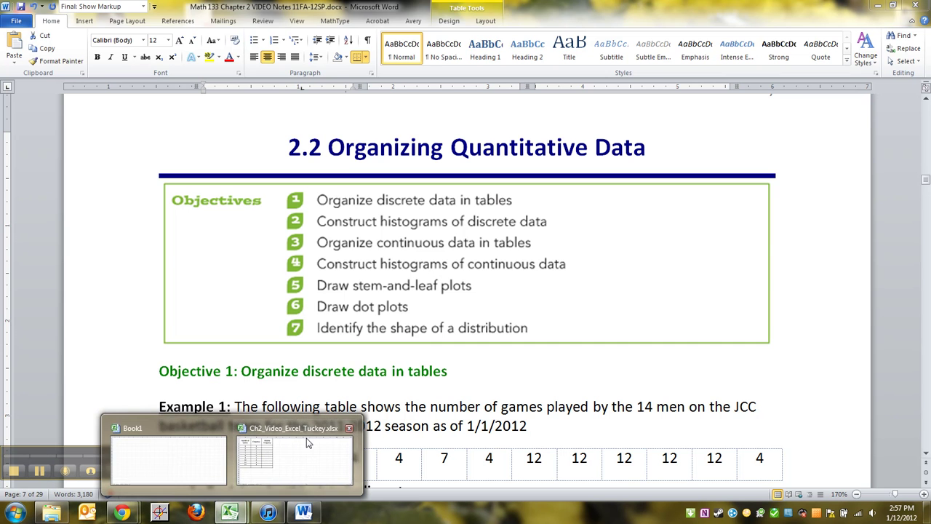
pyautogui.click(307, 442)
pyautogui.click(352, 310)
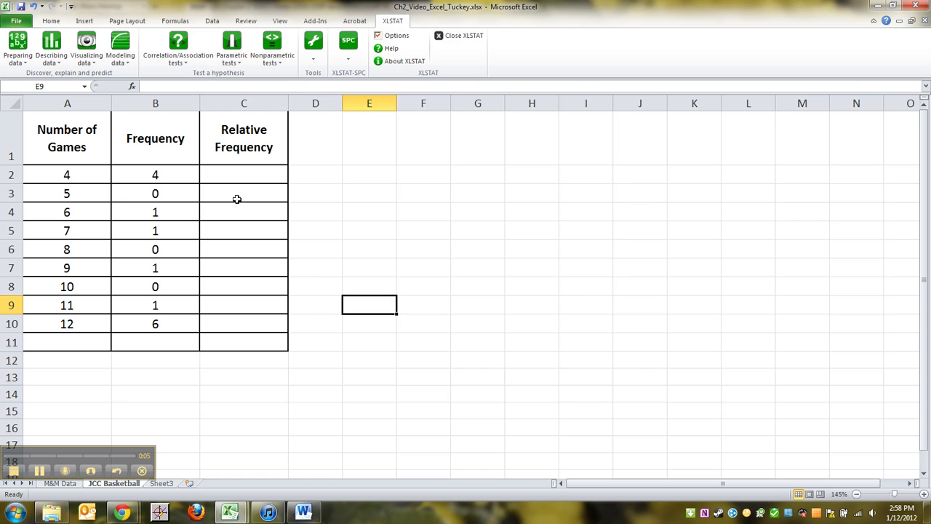
pyautogui.moveTo(73, 172); pyautogui.dragTo(85, 318)
pyautogui.moveTo(164, 191); pyautogui.dragTo(157, 351)
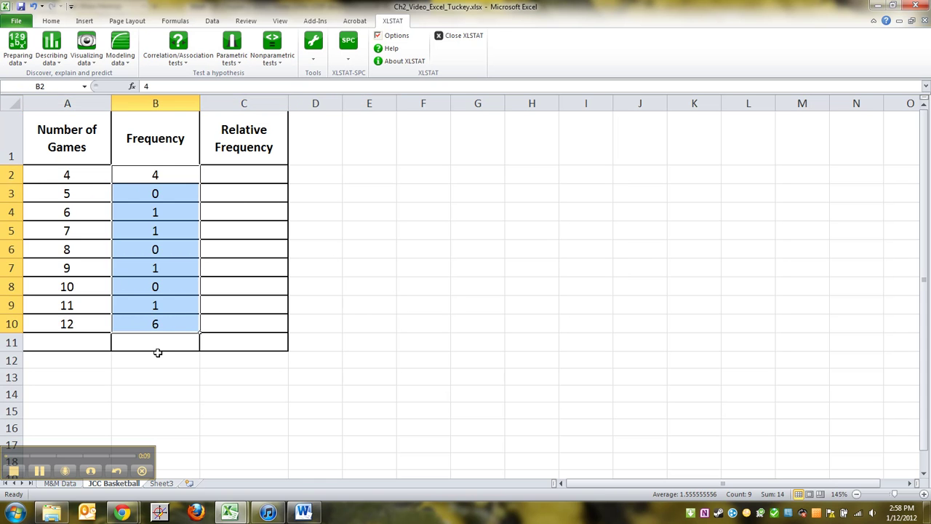
# Step: Total the frequencies in cell B11 with the formula =SUM(B2:B10)
pyautogui.click(157, 342)
pyautogui.write('=s')
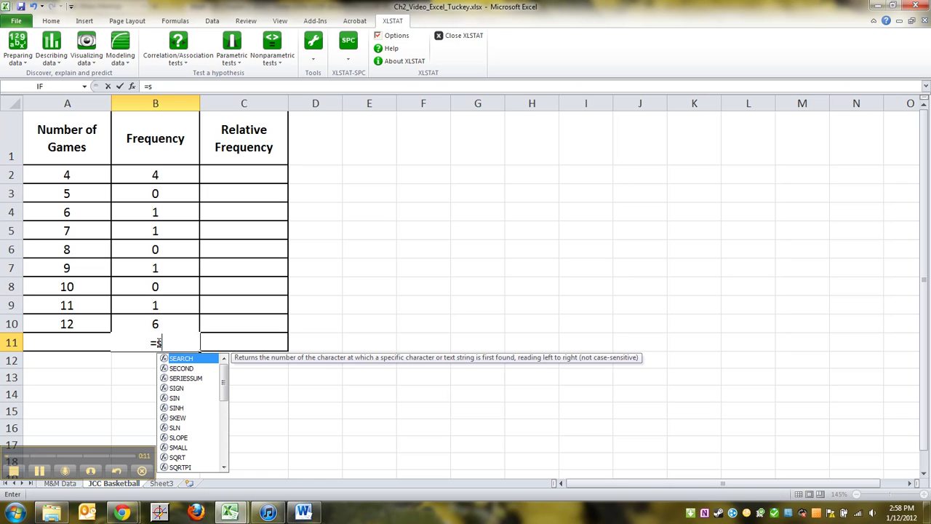
pyautogui.write('tum(')
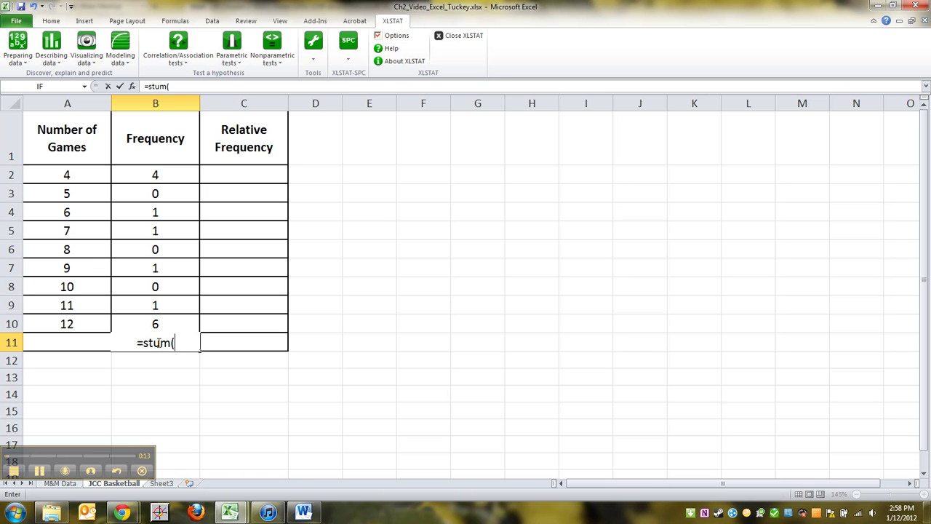
pyautogui.press('BackSpace')
pyautogui.press('BackSpace')
pyautogui.press('BackSpace')
pyautogui.press('BackSpace')
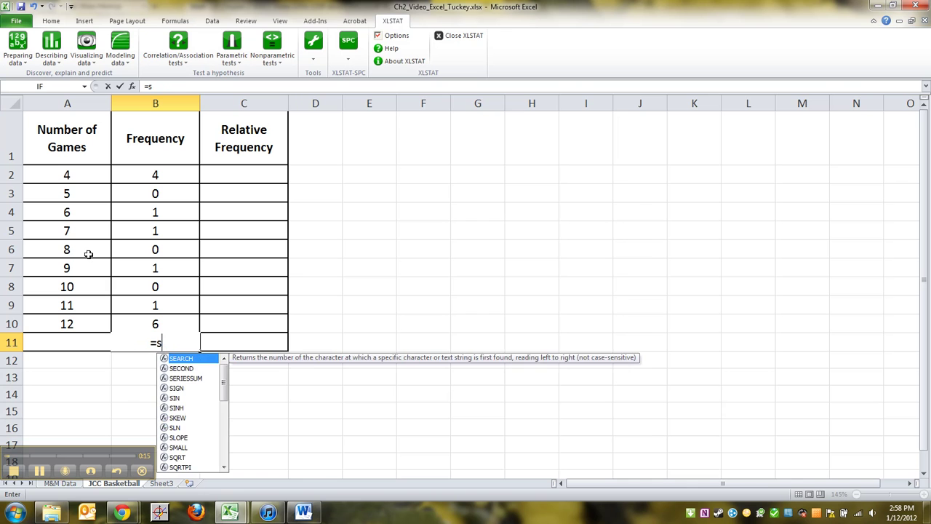
pyautogui.write('um(')
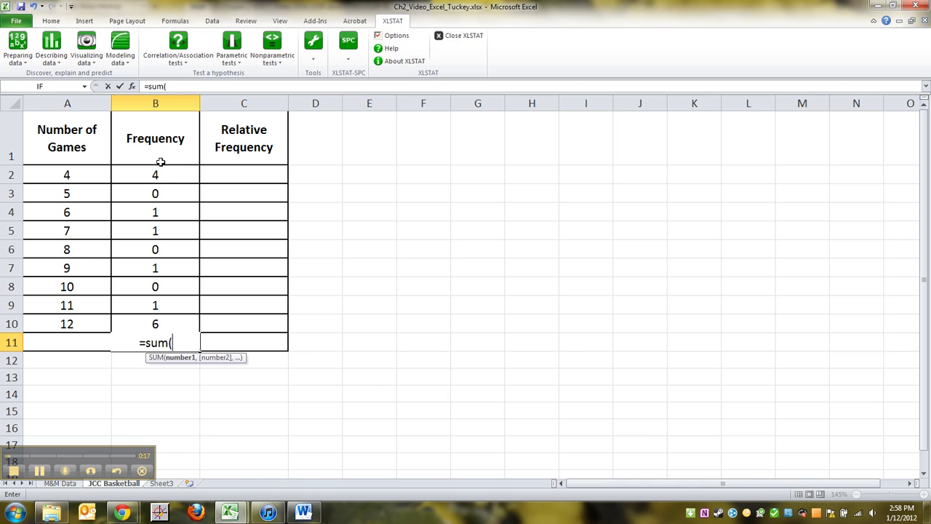
pyautogui.moveTo(160, 173); pyautogui.dragTo(170, 318)
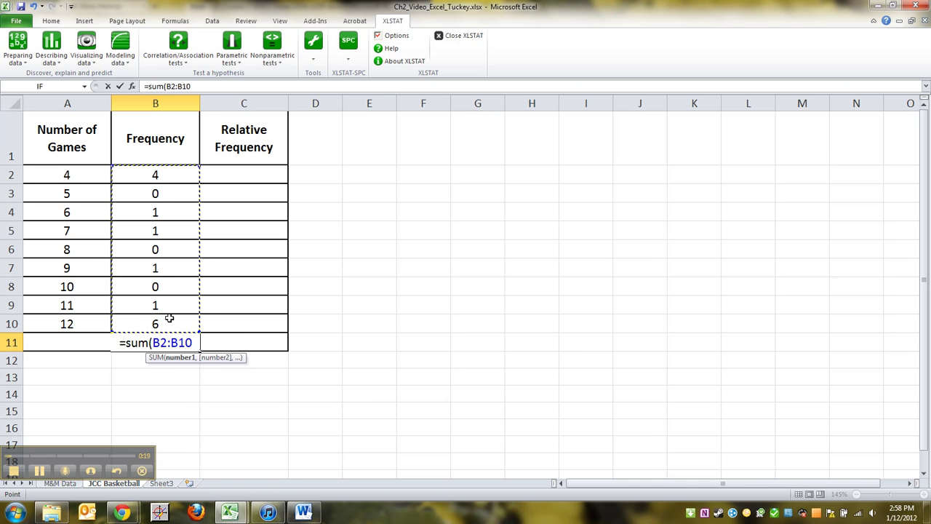
pyautogui.press('Return')
# Step: Label cell A11 as Total and make the frequency sum in B11 bold
pyautogui.click(58, 342)
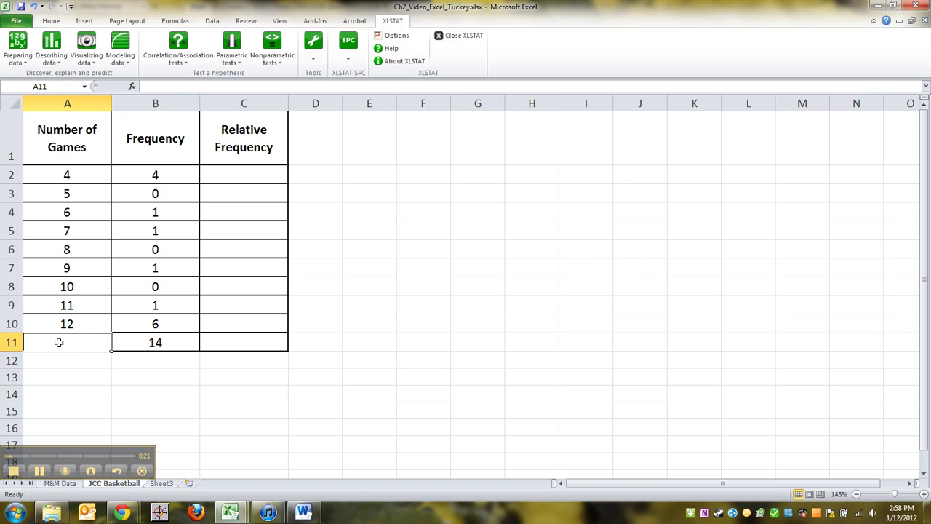
pyautogui.write('Total')
pyautogui.press('Return')
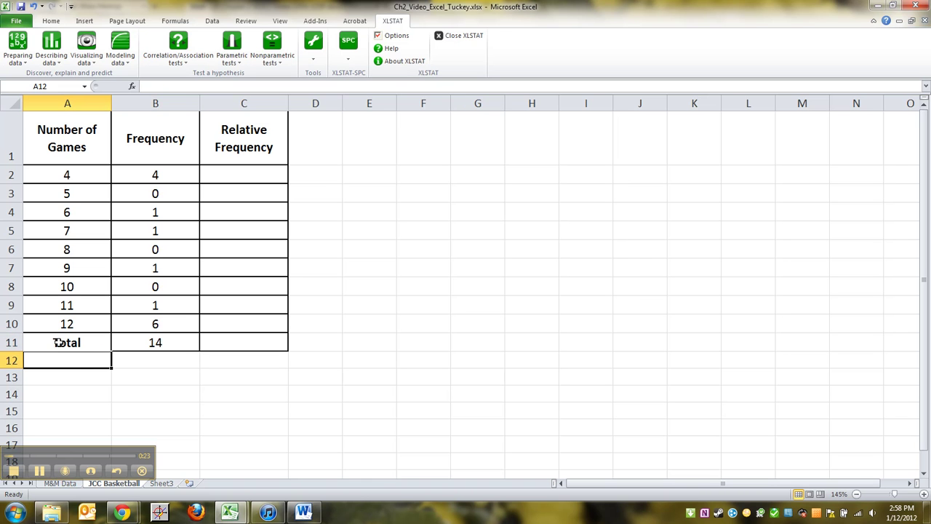
pyautogui.click(162, 342)
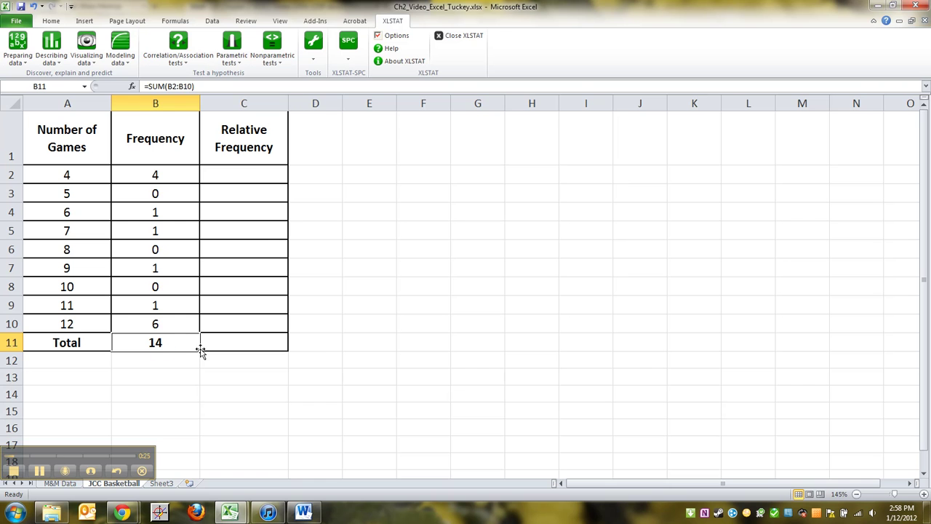
# Step: Enter the relative frequency formula =B2/$B$11 in cell C2, with an absolute reference to the total
pyautogui.click(254, 176)
pyautogui.write('=')
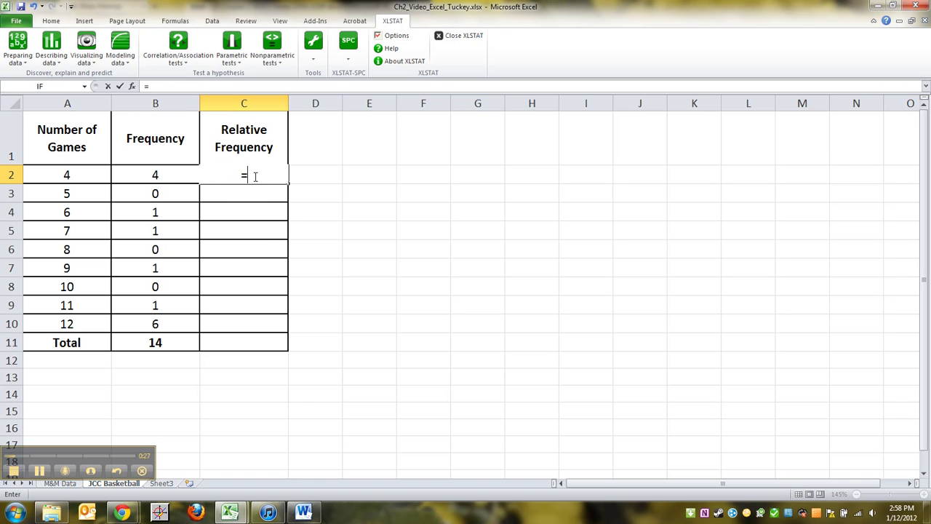
pyautogui.click(164, 177)
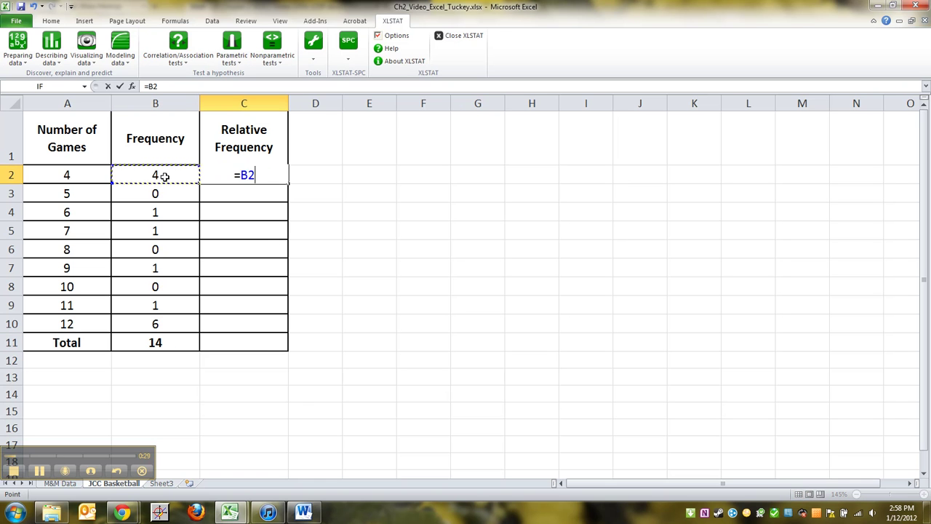
pyautogui.write('/')
pyautogui.click(152, 345)
pyautogui.press('F4')
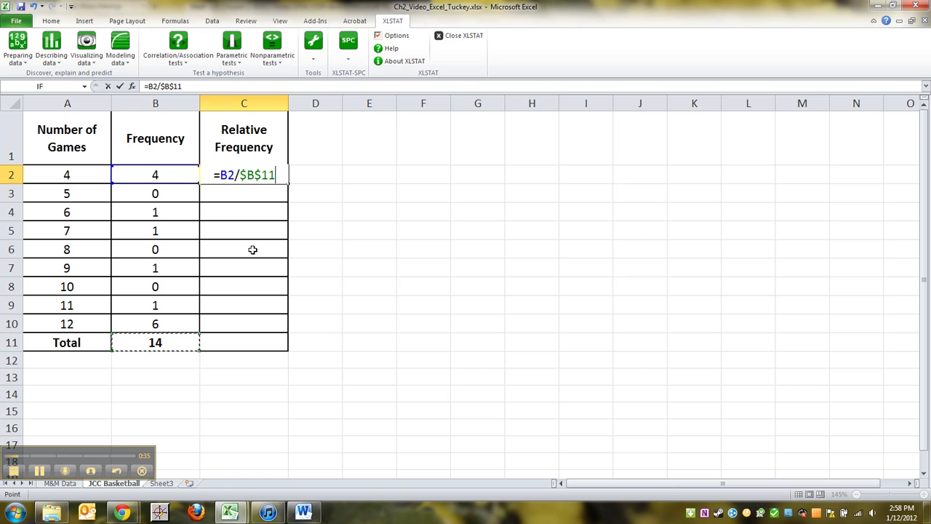
pyautogui.press('Return')
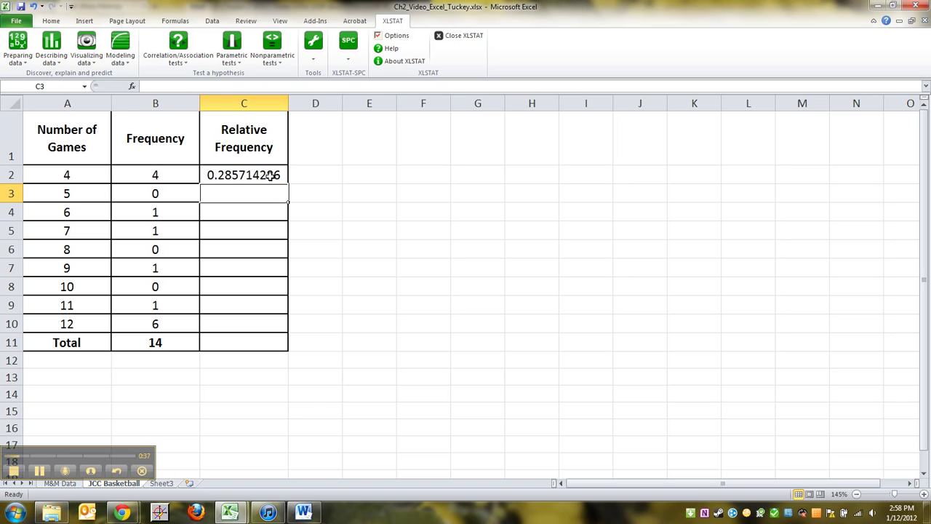
# Step: Fill the relative frequency formula from C2 down to C10
pyautogui.click(275, 168)
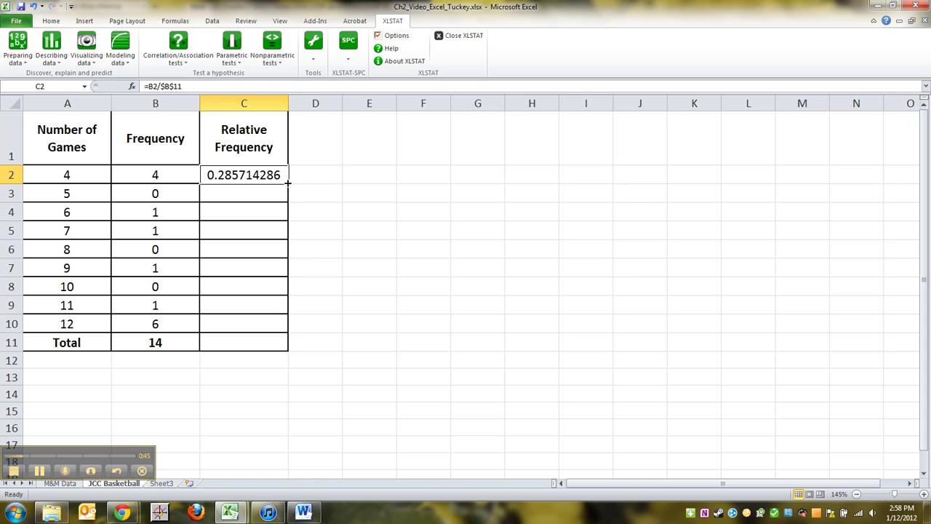
pyautogui.moveTo(288, 183); pyautogui.dragTo(292, 332)
pyautogui.click(256, 181)
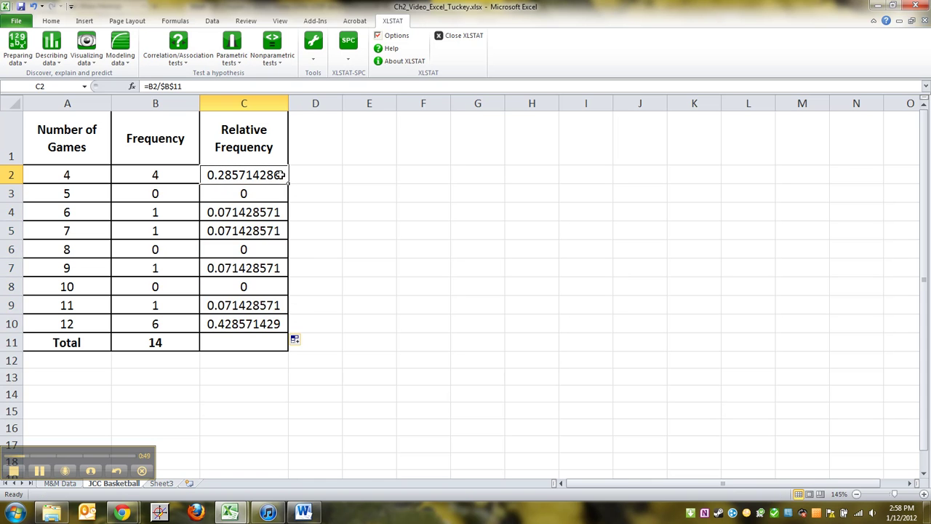
# Step: Widen columns C and A so the Relative Frequency and Number of Games headings each fit on one line
pyautogui.click(233, 129)
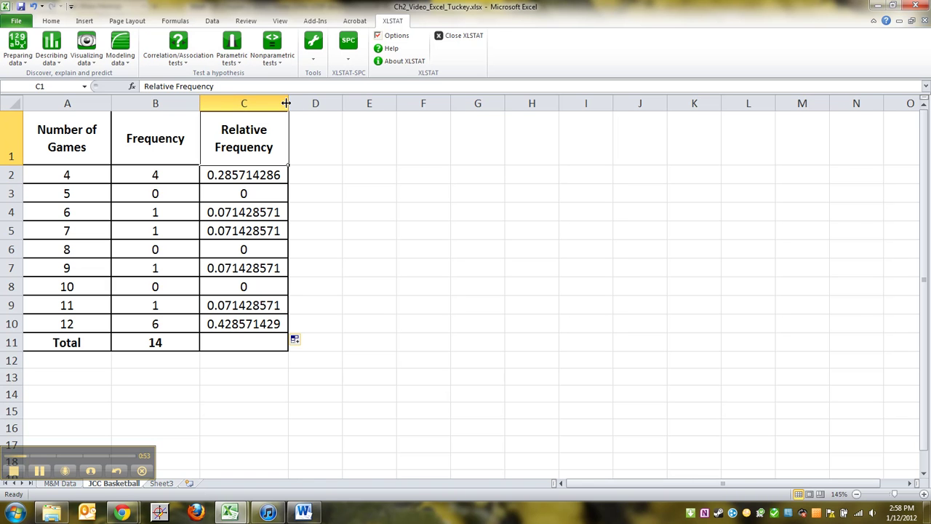
pyautogui.moveTo(288, 103); pyautogui.dragTo(318, 103)
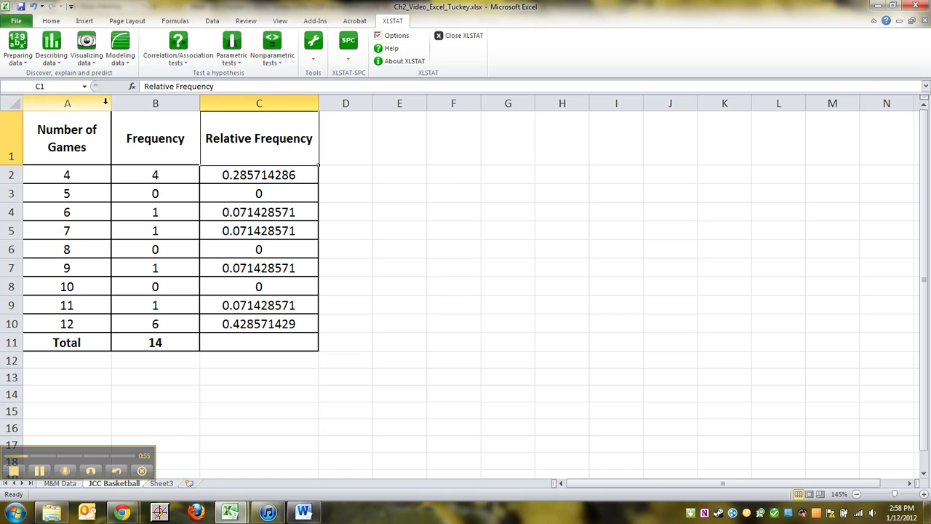
pyautogui.moveTo(111, 103); pyautogui.dragTo(110, 103)
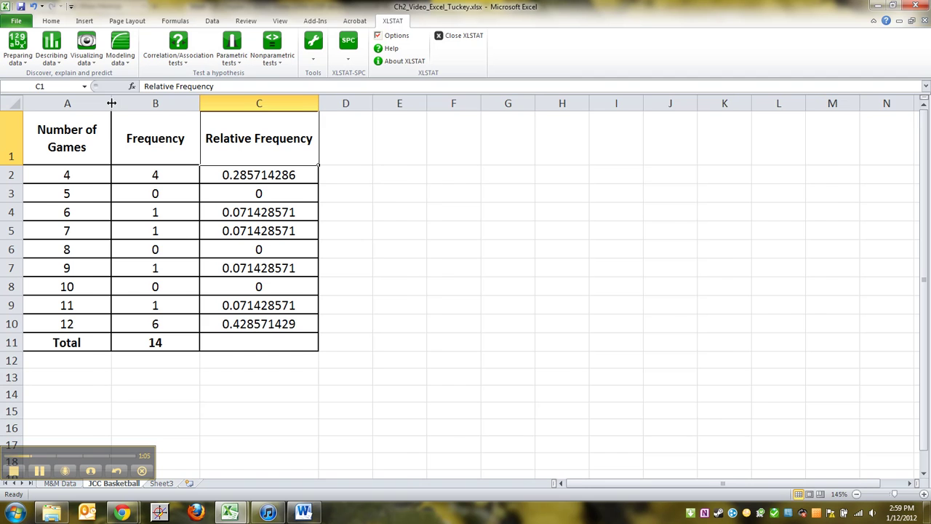
pyautogui.doubleClick(111, 103)
pyautogui.moveTo(90, 104); pyautogui.dragTo(141, 99)
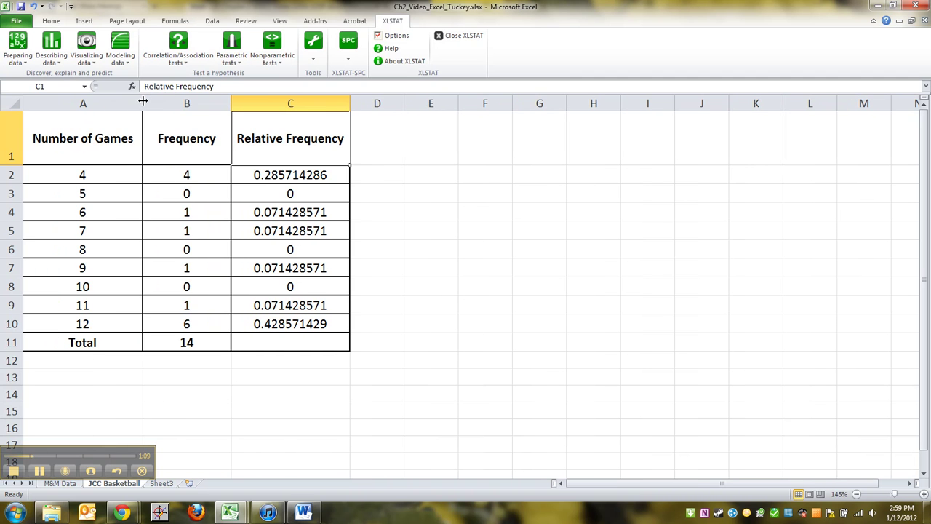
pyautogui.moveTo(142, 101); pyautogui.dragTo(145, 101)
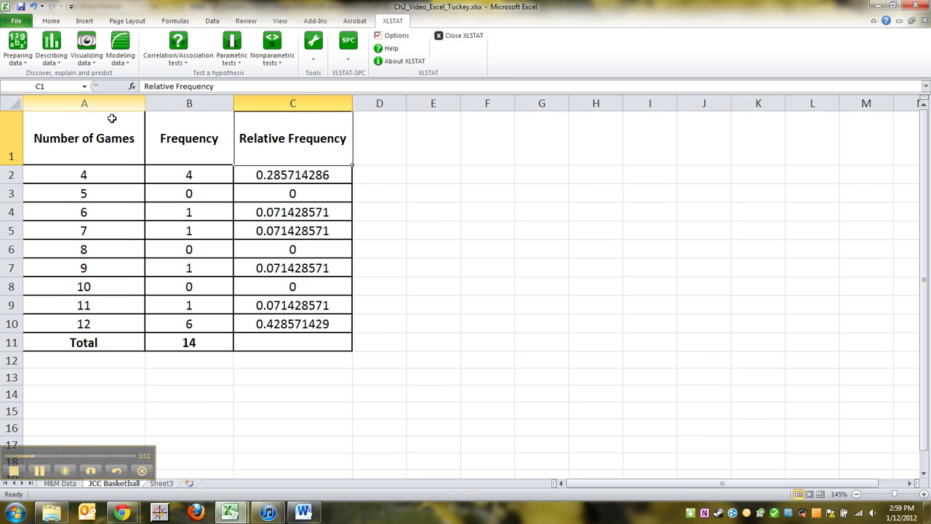
# Step: AutoFit the height of row 1 and the widths of columns A and B to their contents
pyautogui.doubleClick(12, 165)
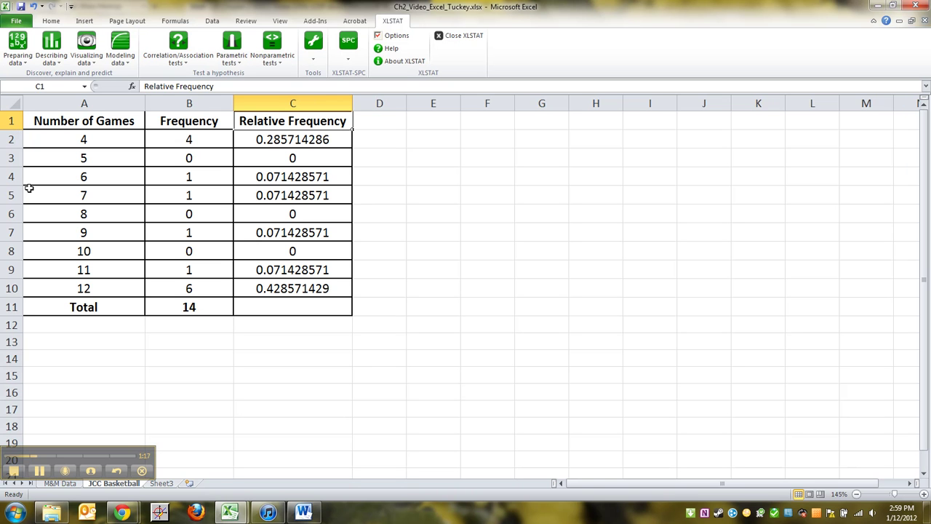
pyautogui.doubleClick(145, 101)
pyautogui.doubleClick(224, 103)
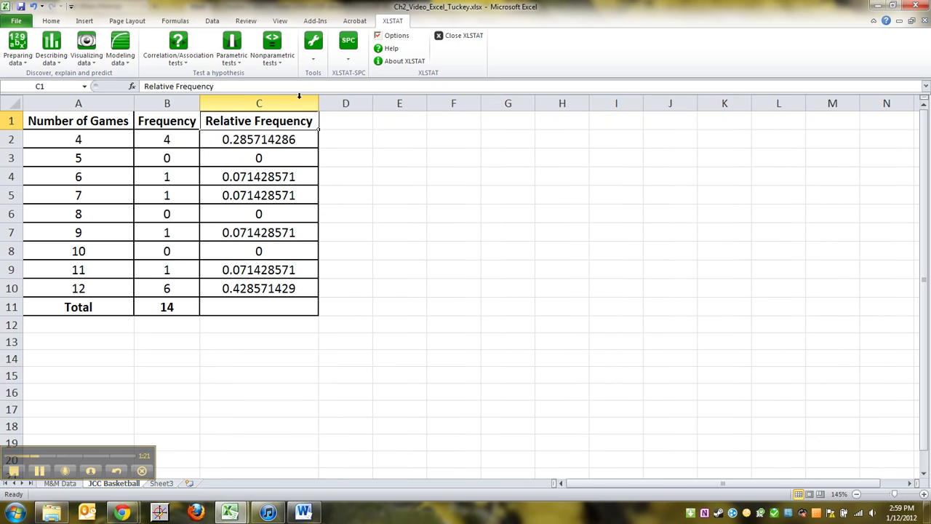
# Step: Inspect the relative frequency formulas in several rows of column C
pyautogui.click(251, 137)
pyautogui.click(259, 160)
pyautogui.click(256, 211)
pyautogui.click(246, 285)
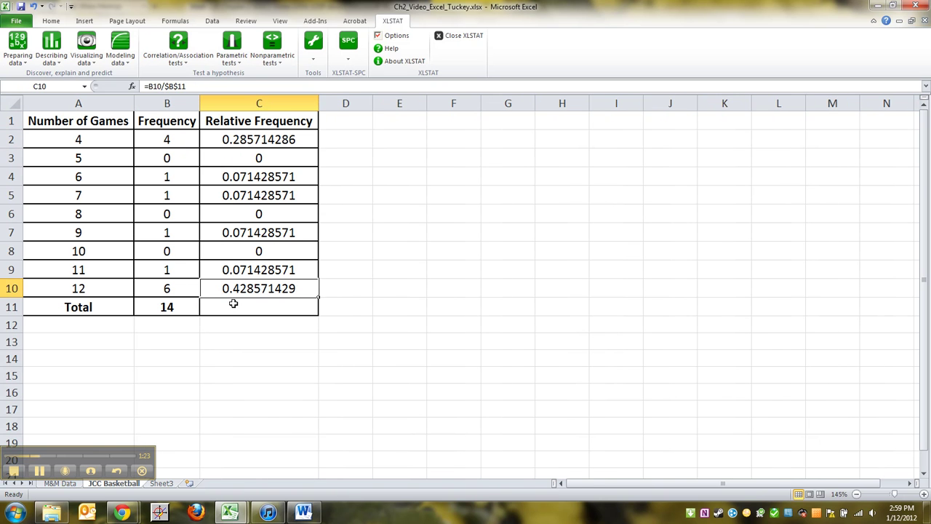
pyautogui.click(161, 364)
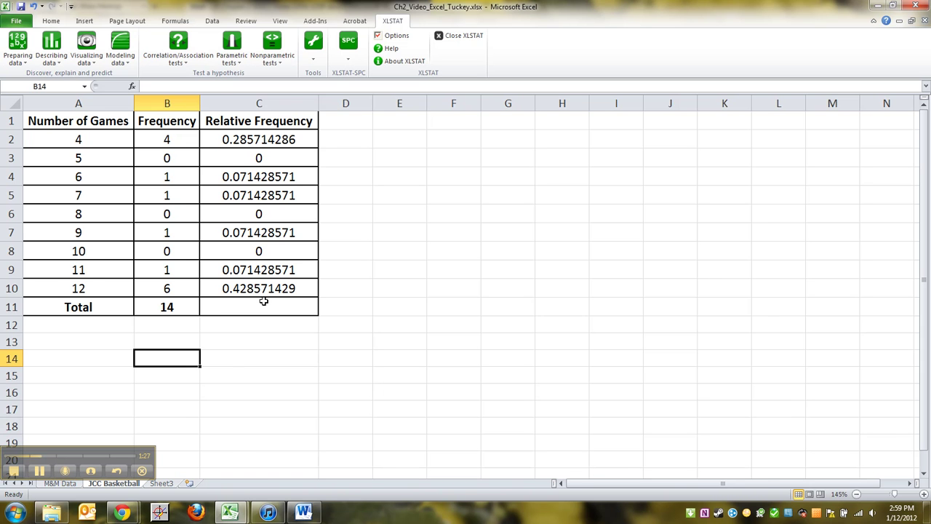
pyautogui.scroll(1, 263, 301)
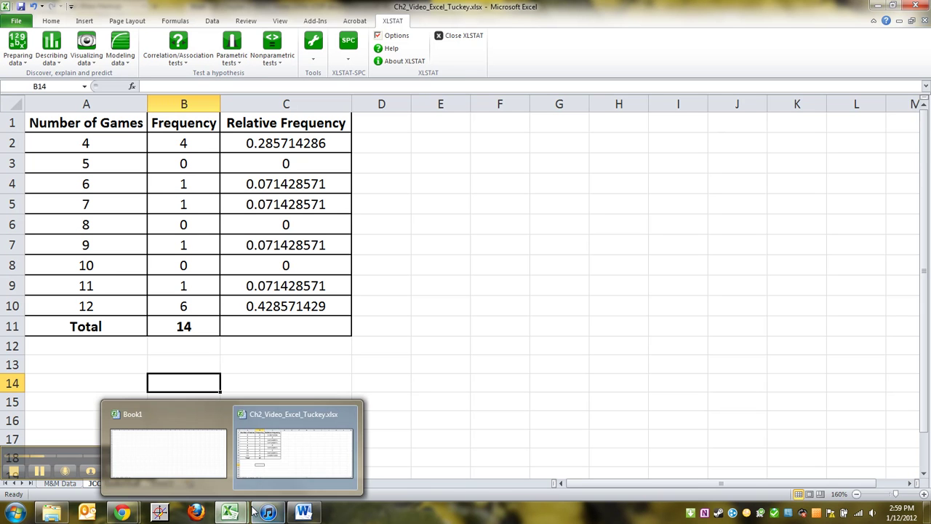
pyautogui.moveTo(268, 512)
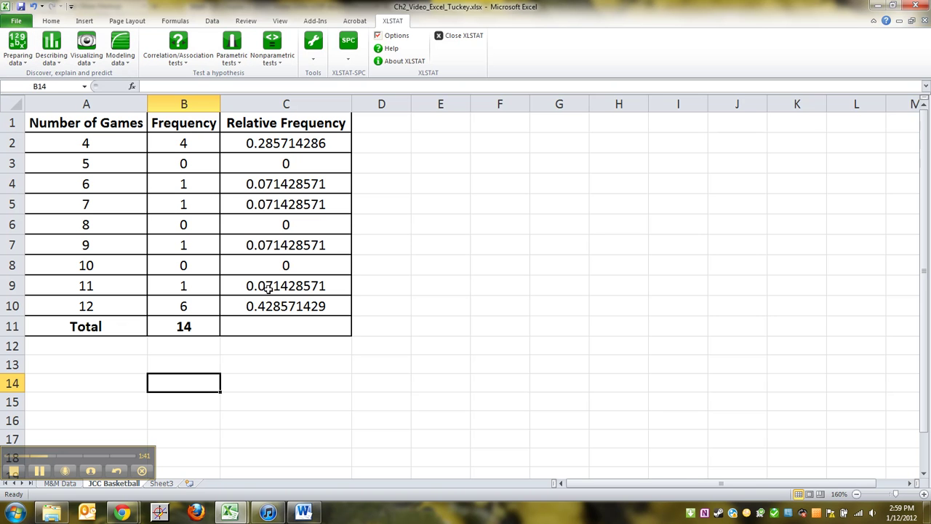
pyautogui.click(333, 369)
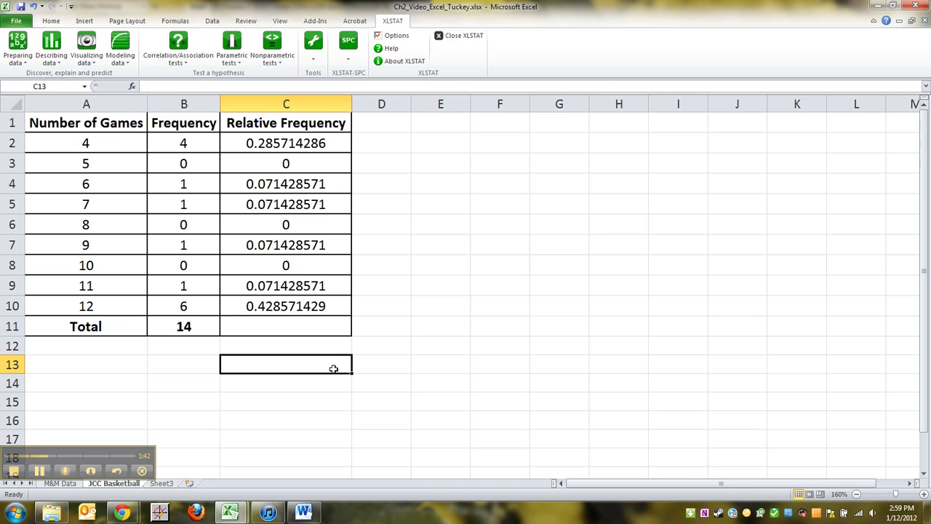
# Step: Return to the Word notes and highlight the empty Relative Frequency cells for 4 to 12 games in the part b table
pyautogui.click(882, 5)
pyautogui.scroll(-7, 572, 282)
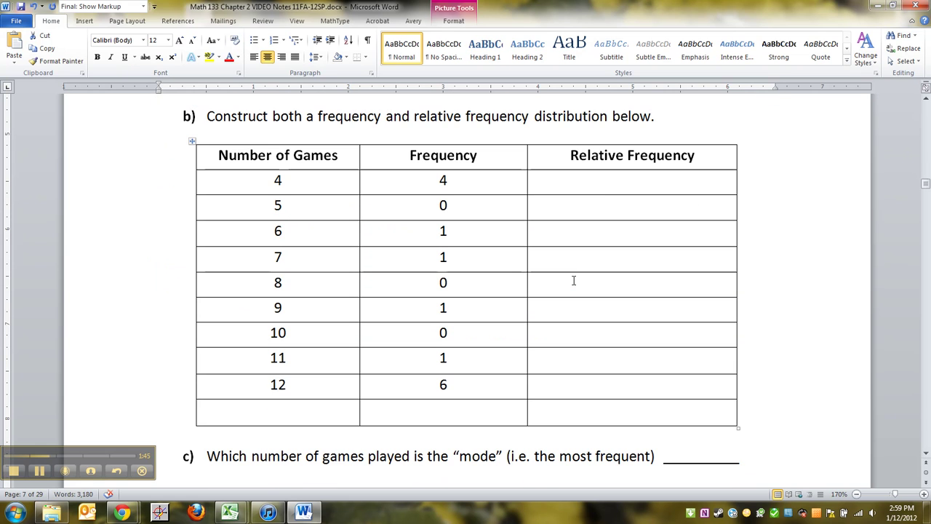
pyautogui.moveTo(605, 182); pyautogui.dragTo(605, 376)
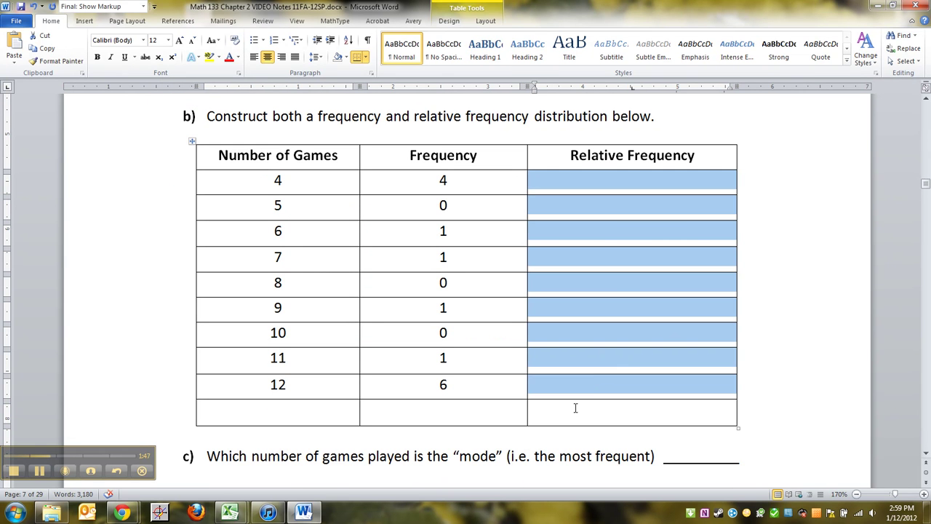
# Step: Switch back to the Chapter 2 video workbook in Excel and copy the relative frequencies in C2:C10
pyautogui.moveTo(235, 515)
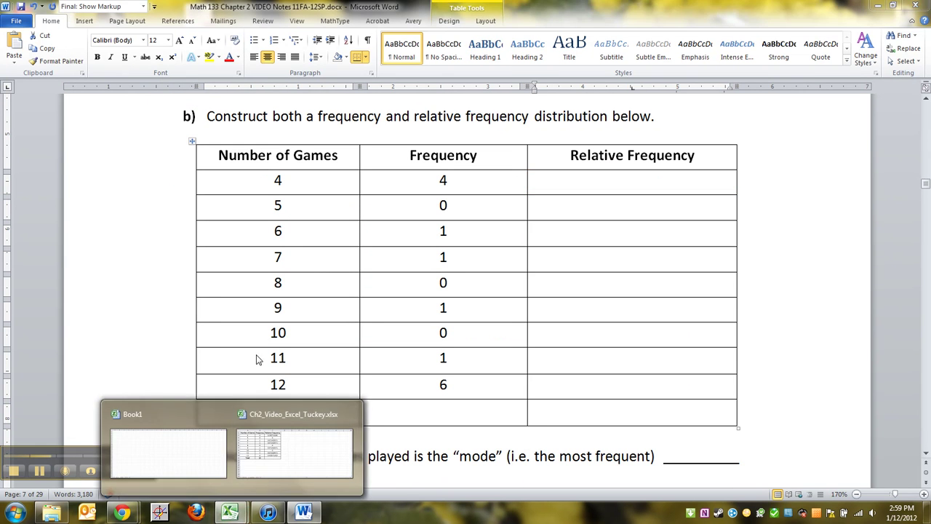
pyautogui.click(301, 451)
pyautogui.moveTo(281, 143); pyautogui.dragTo(308, 309)
pyautogui.hotkey('ctrl', 'c')
# Step: In the Word notes, try pasting the copied values into the first Relative Frequency cell and undo the paste
pyautogui.click(879, 7)
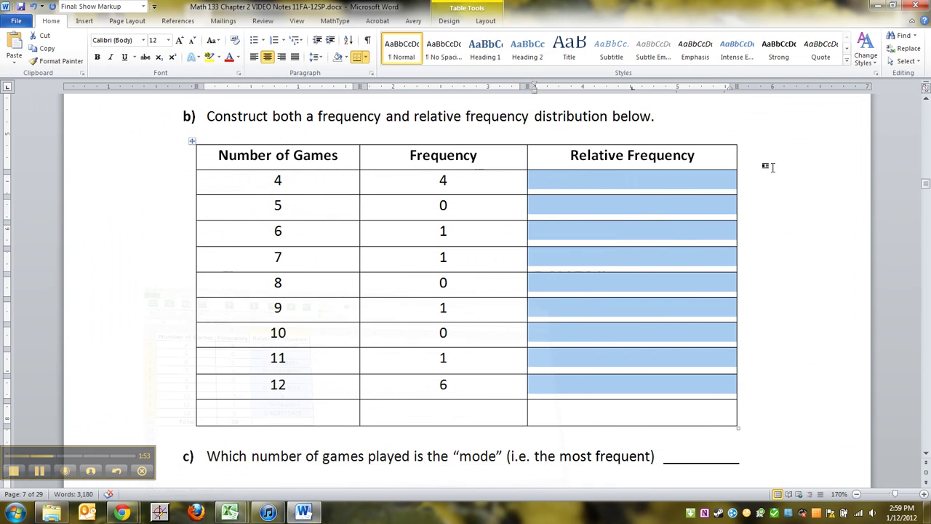
pyautogui.click(650, 188)
pyautogui.hotkey('ctrl', 'v')
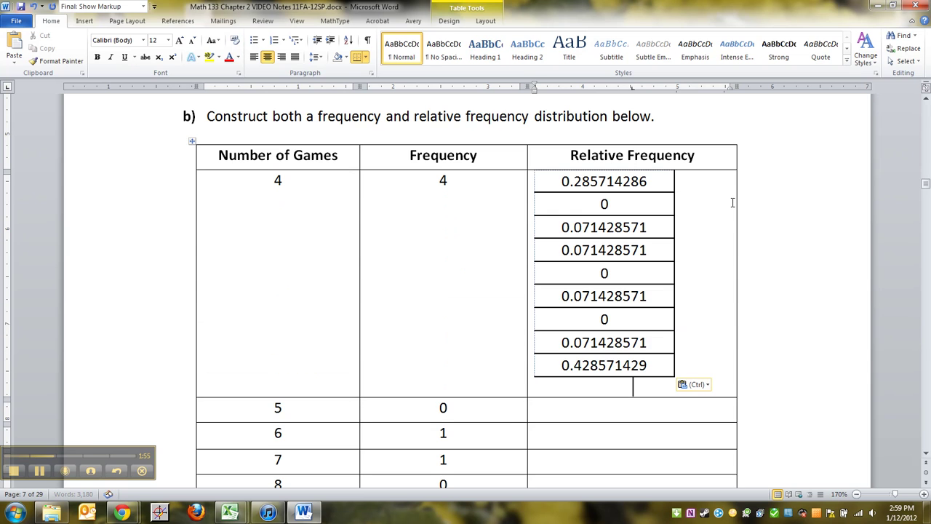
pyautogui.hotkey('ctrl', 'z')
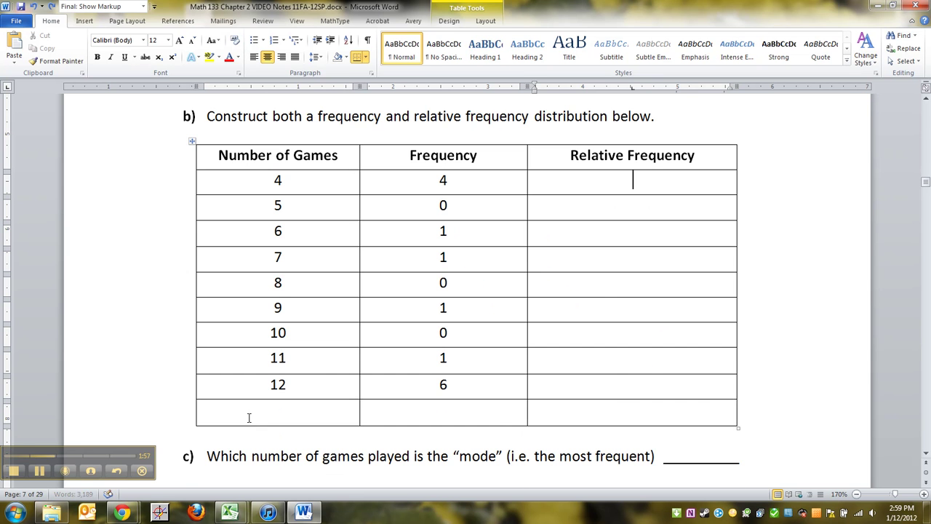
# Step: Paste the copied relative frequencies into the Relative Frequency cells for 4 to 12 games in the Word table
pyautogui.moveTo(641, 386); pyautogui.dragTo(599, 187)
pyautogui.hotkey('ctrl', 'v')
pyautogui.click(39, 471)
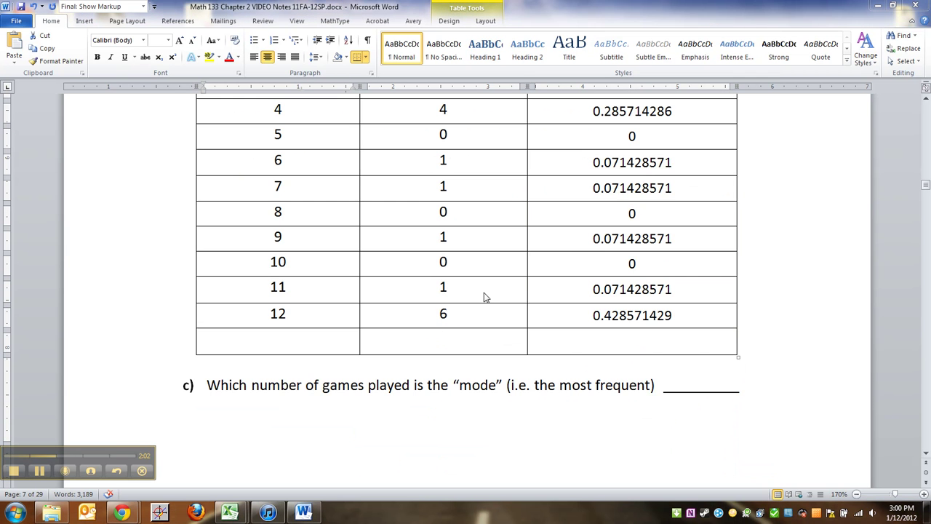
pyautogui.scroll(3, 555, 284)
pyautogui.scroll(-3, 563, 298)
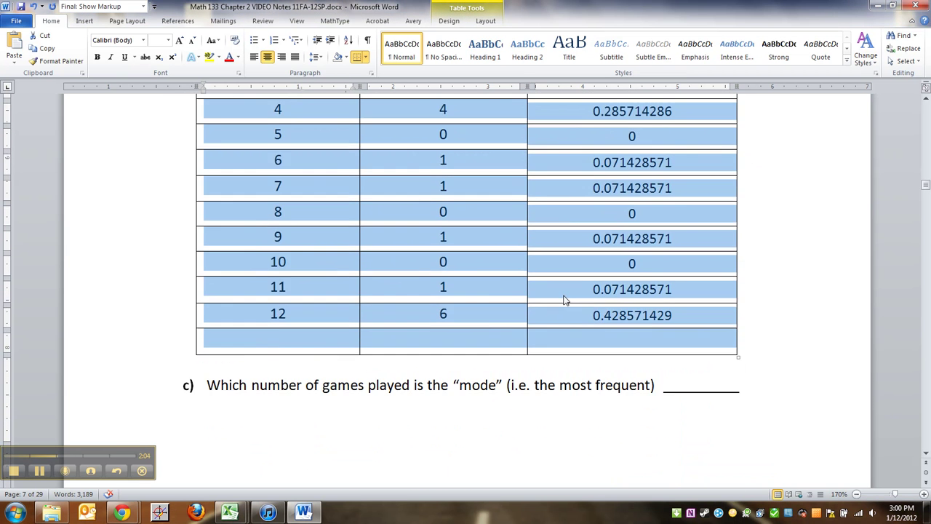
# Step: Highlight the digits after 0.28 in the Relative Frequency value for 4 games
pyautogui.click(564, 300)
pyautogui.scroll(1, 572, 318)
pyautogui.click(680, 160)
pyautogui.scroll(3, 681, 159)
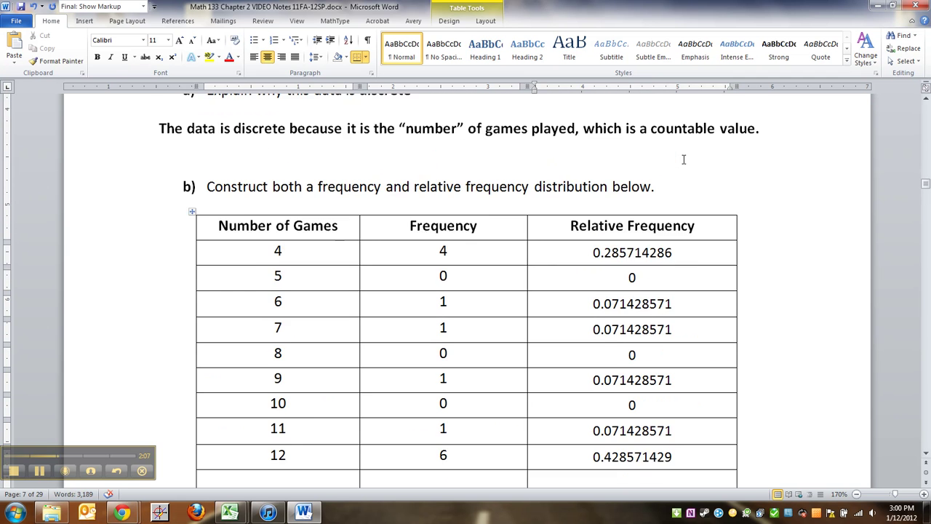
pyautogui.scroll(-2, 703, 231)
pyautogui.moveTo(694, 210); pyautogui.dragTo(619, 206)
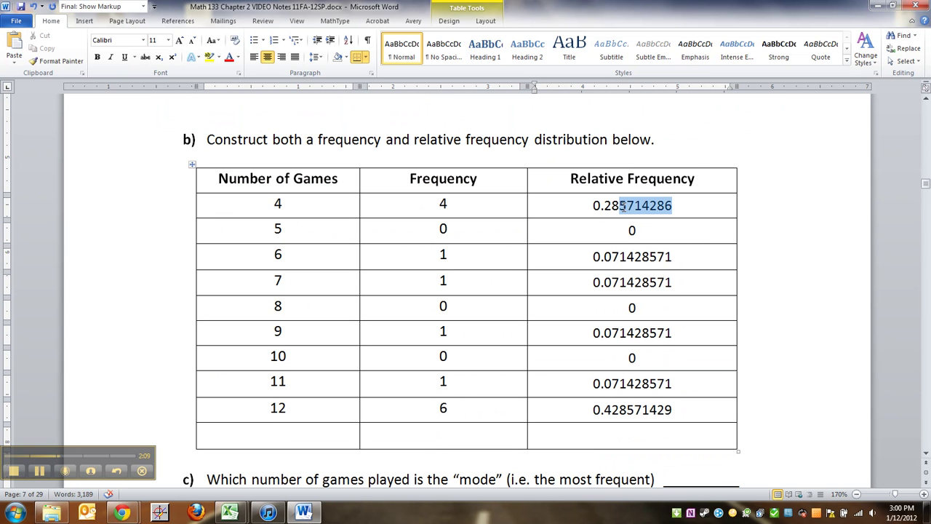
# Step: Switch to the Chapter 2 video workbook in Excel and format C2:C10 as Number with 3 decimal places
pyautogui.click(230, 513)
pyautogui.click(262, 459)
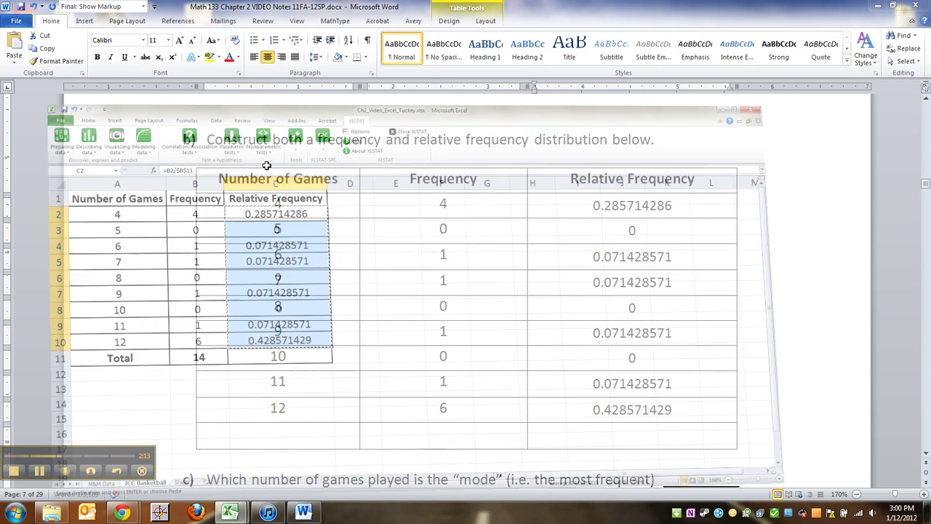
pyautogui.moveTo(271, 142); pyautogui.dragTo(290, 306)
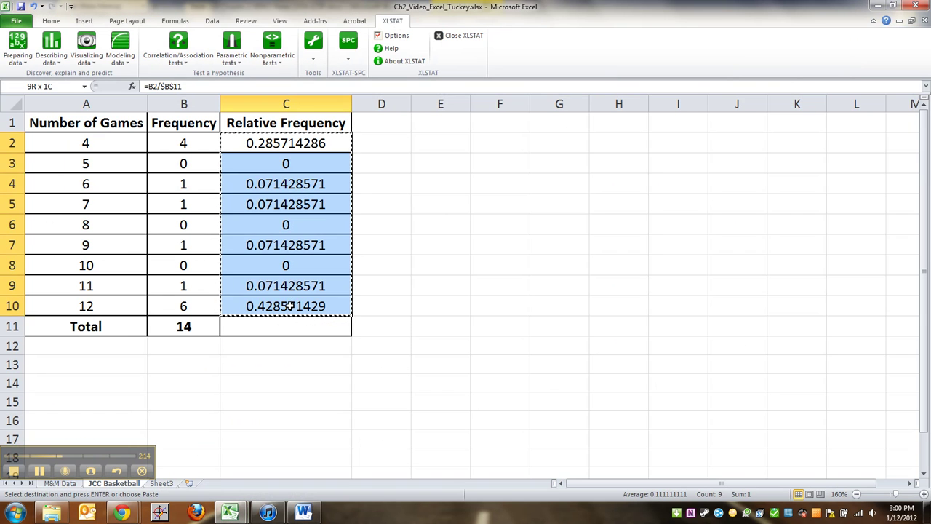
pyautogui.rightClick(298, 144)
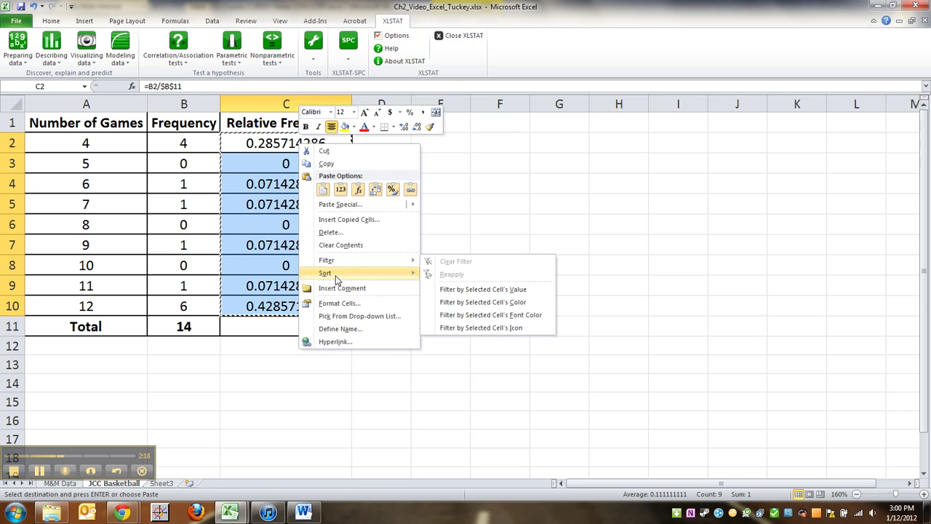
pyautogui.click(342, 303)
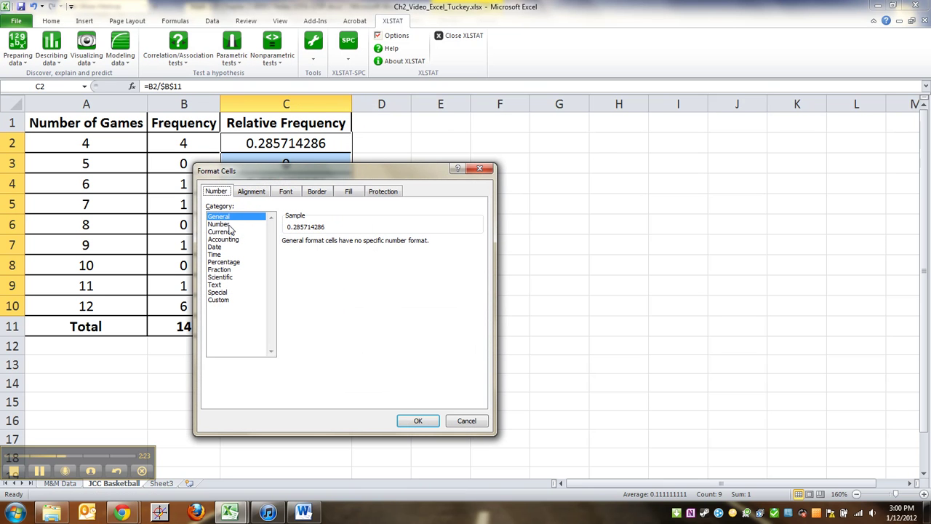
pyautogui.click(218, 224)
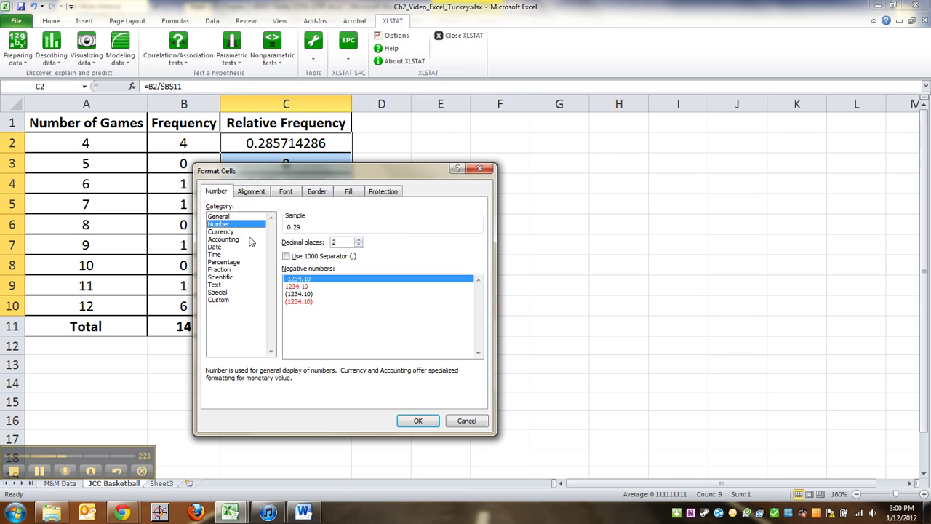
pyautogui.click(358, 239)
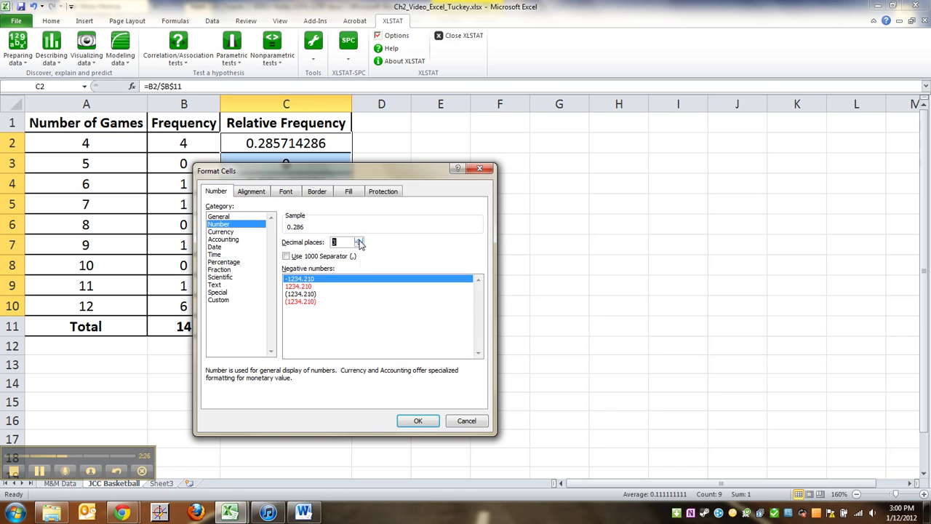
pyautogui.click(420, 420)
pyautogui.click(370, 358)
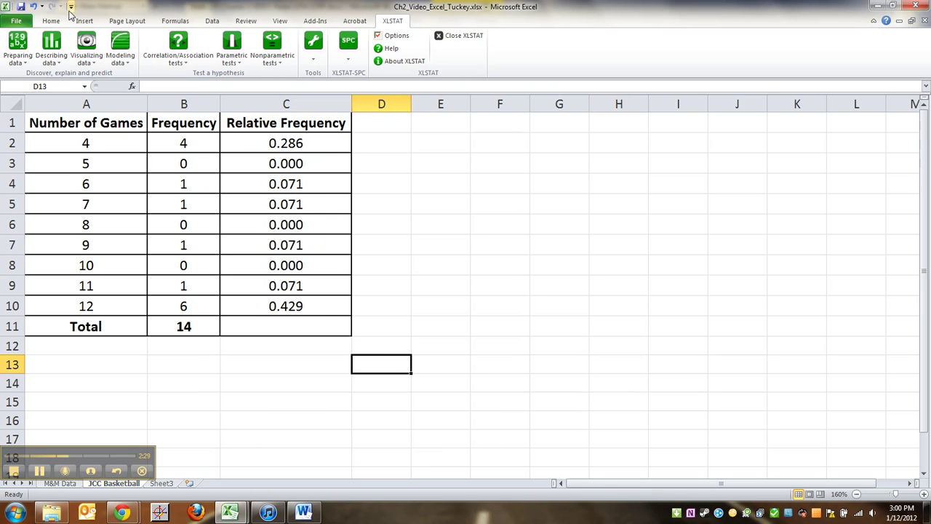
# Step: Look at the Format Cells number settings and the list of number formats for C2:C10 without changing them
pyautogui.moveTo(295, 304)
pyautogui.mouseDown()
pyautogui.moveTo(282, 162)
pyautogui.moveTo(292, 145)
pyautogui.moveTo(300, 305)
pyautogui.mouseUp()
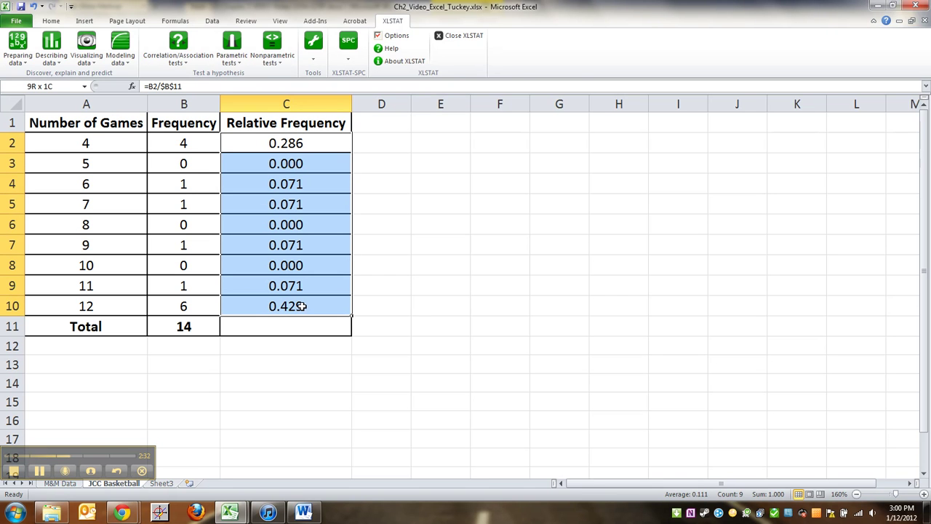
pyautogui.click(50, 21)
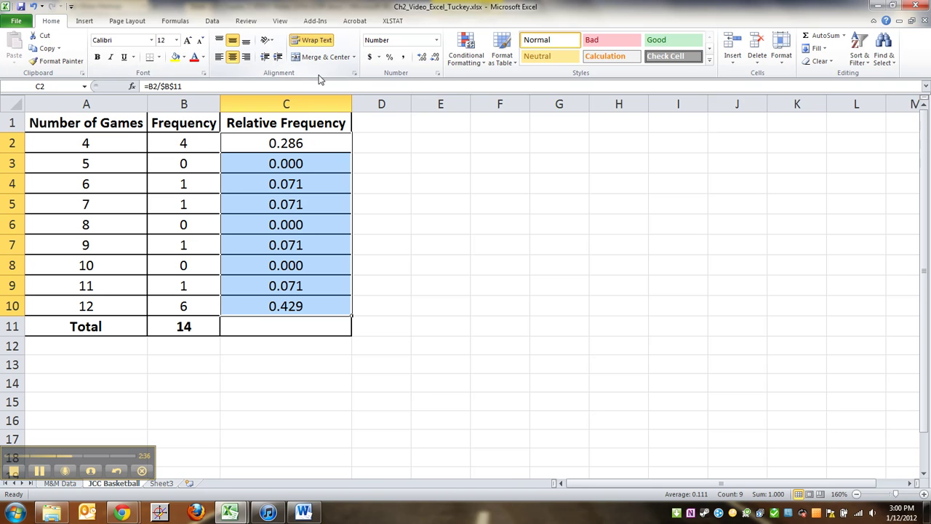
pyautogui.click(438, 74)
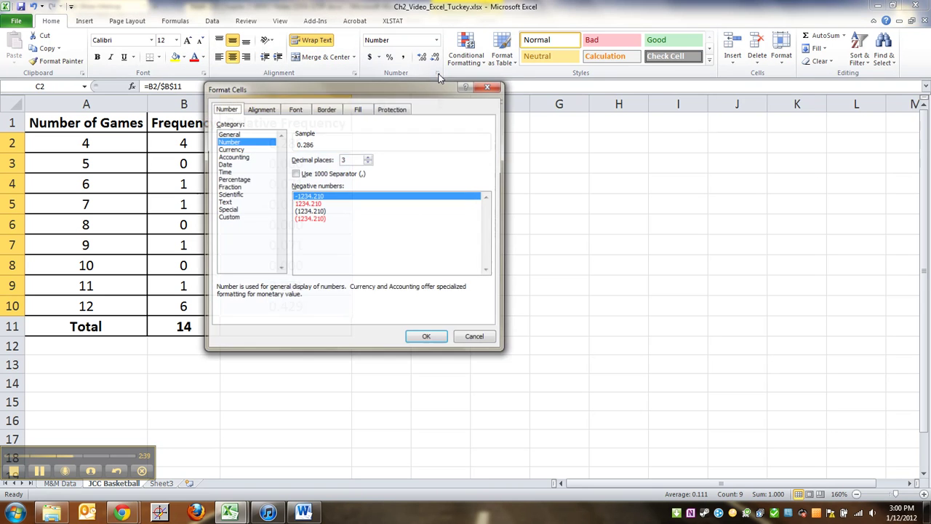
pyautogui.click(472, 342)
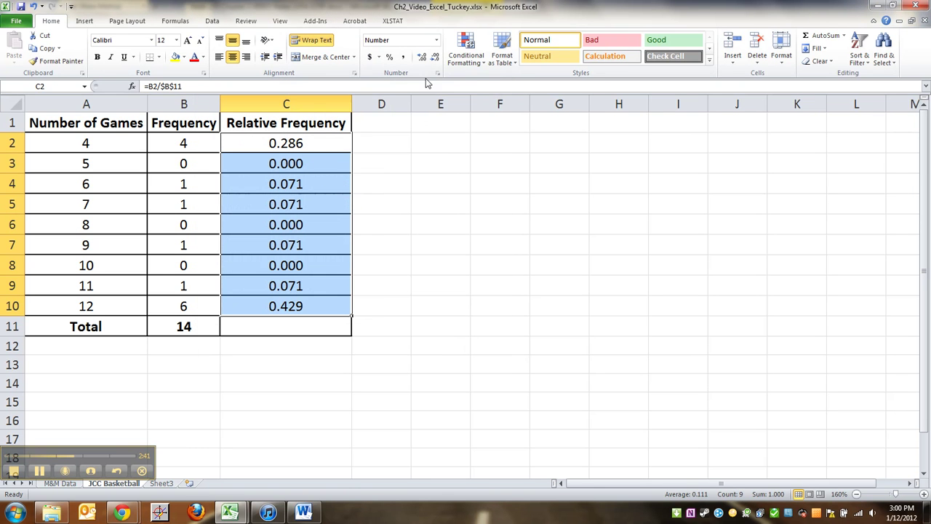
pyautogui.click(437, 40)
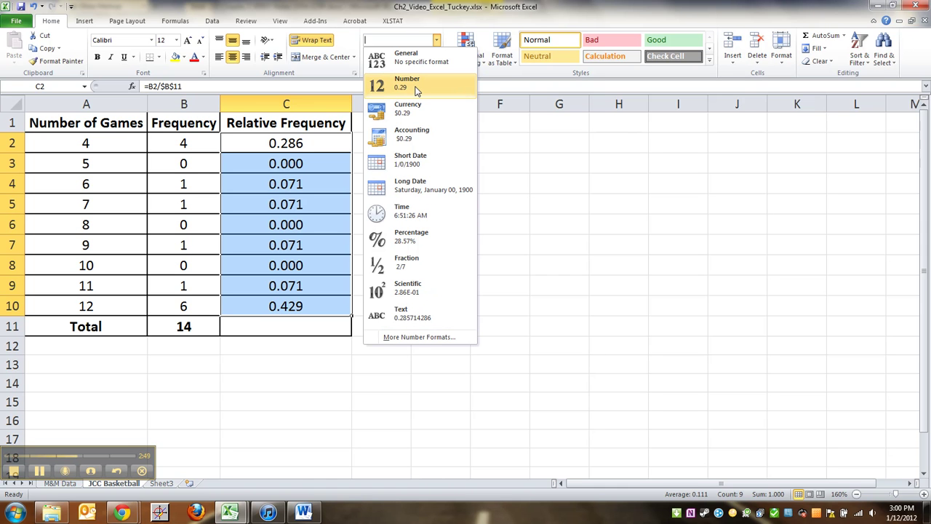
pyautogui.click(483, 83)
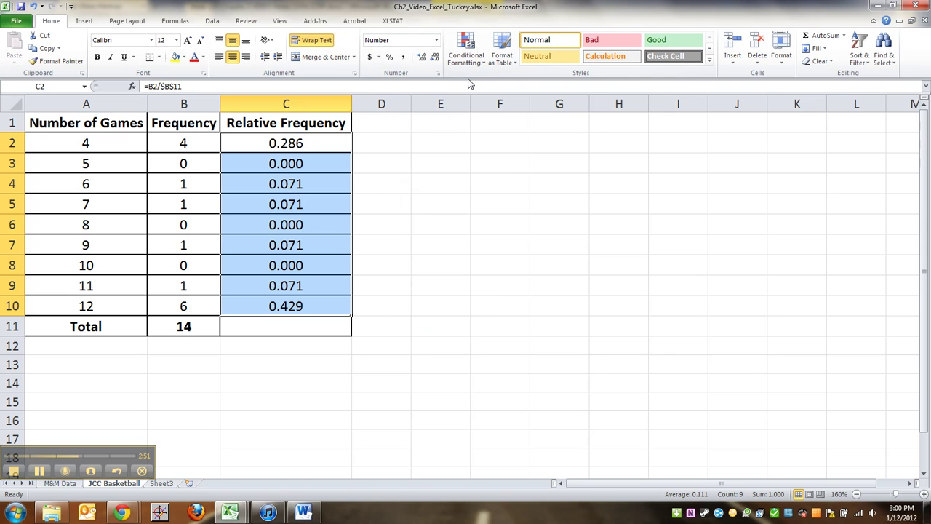
# Step: Try two and four decimal places on the relative frequencies in C2:C10, and return them to three
pyautogui.click(434, 59)
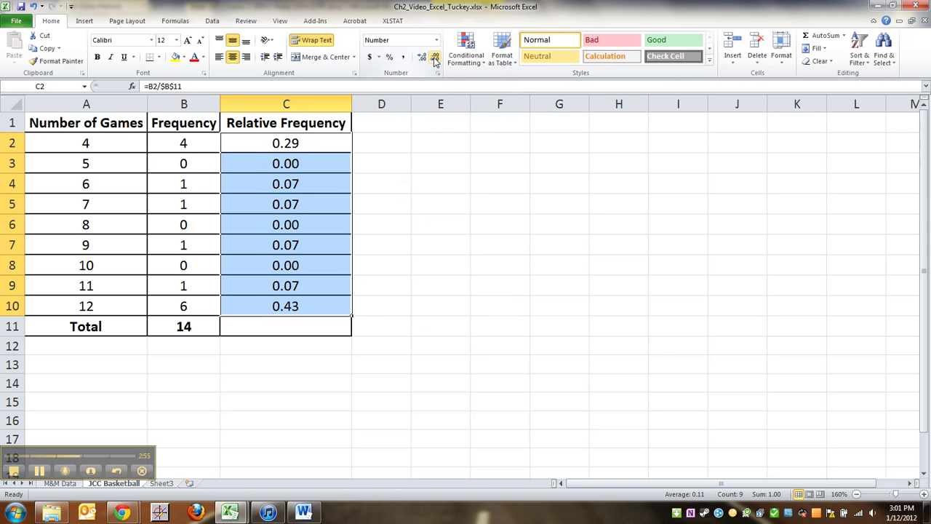
pyautogui.click(422, 58)
pyautogui.click(422, 58)
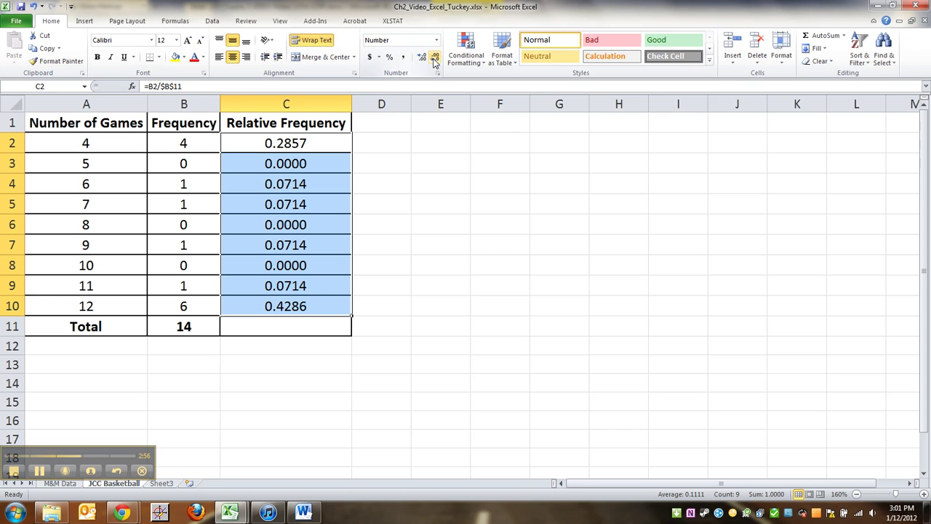
pyautogui.click(435, 58)
pyautogui.click(294, 144)
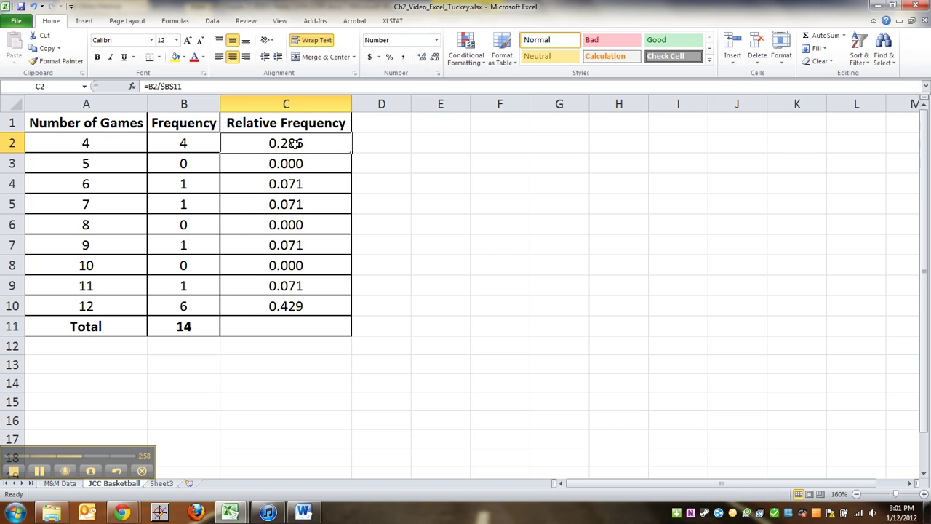
# Step: Reapply the Number format with 3 decimal places to the relative frequencies in C2:C10
pyautogui.moveTo(324, 161); pyautogui.dragTo(334, 306)
pyautogui.rightClick(327, 243)
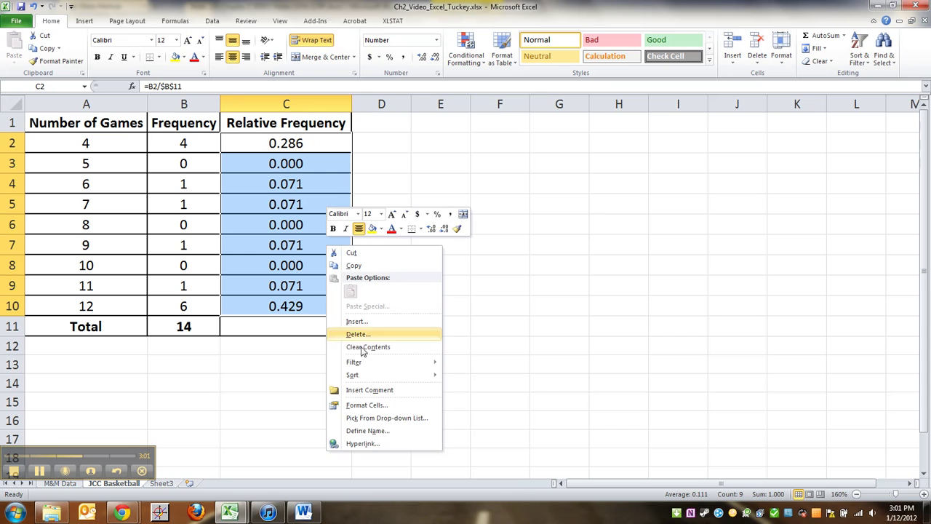
pyautogui.click(367, 405)
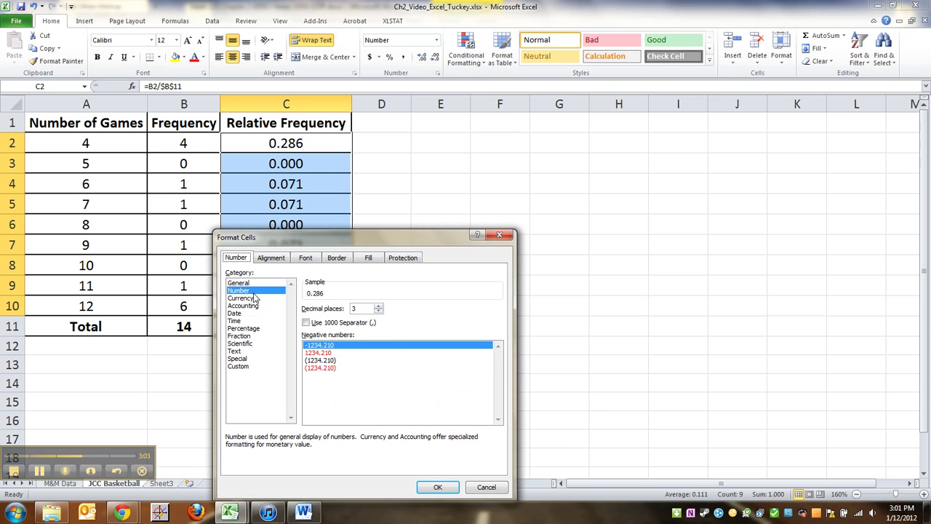
pyautogui.click(378, 306)
pyautogui.click(439, 487)
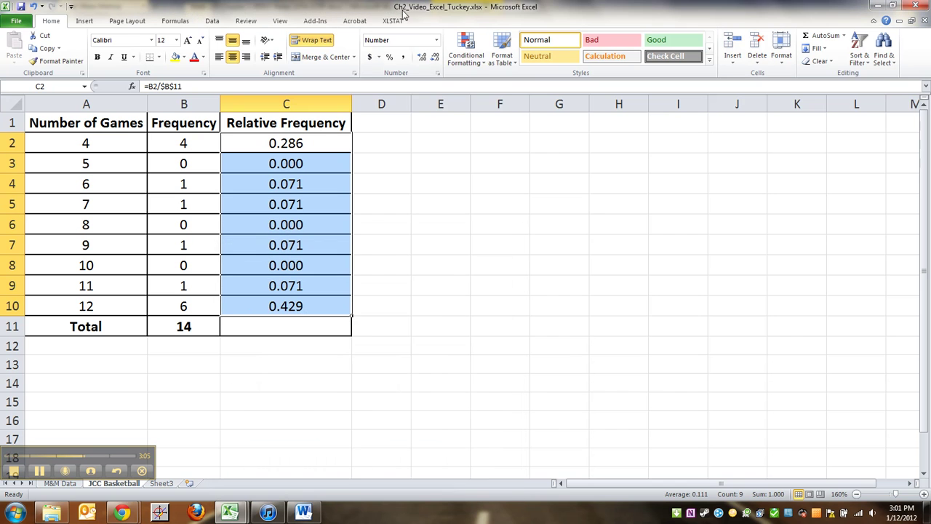
# Step: Review the Format Cells number settings of C2:C10 again and accept them as they are
pyautogui.click(437, 74)
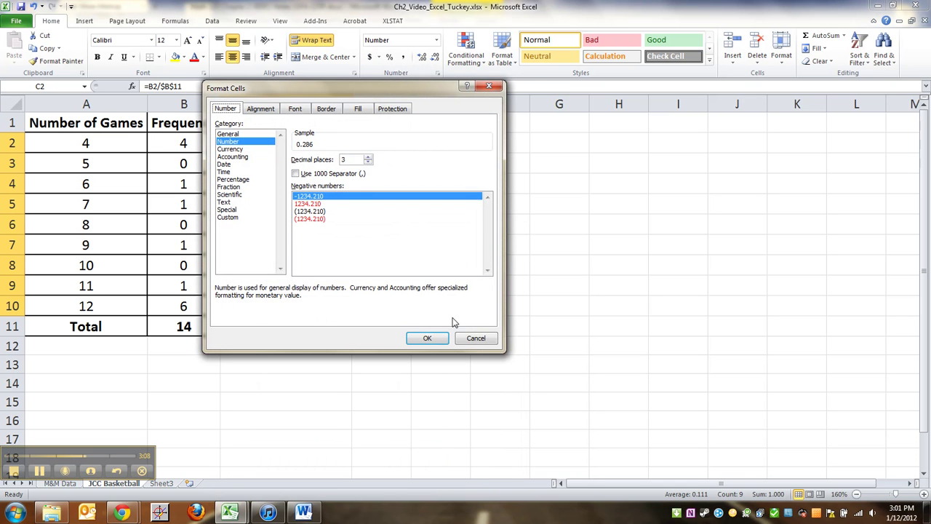
pyautogui.click(477, 338)
pyautogui.click(307, 143)
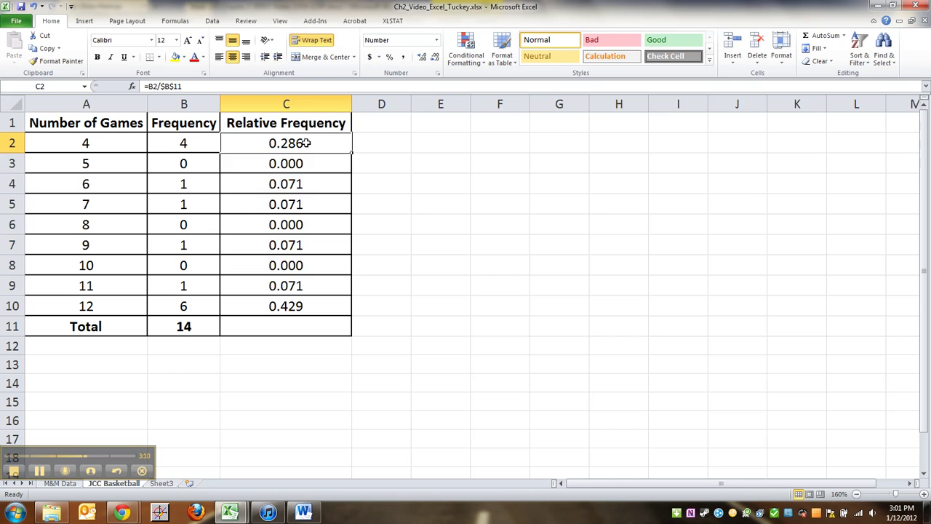
pyautogui.moveTo(307, 143); pyautogui.dragTo(315, 307)
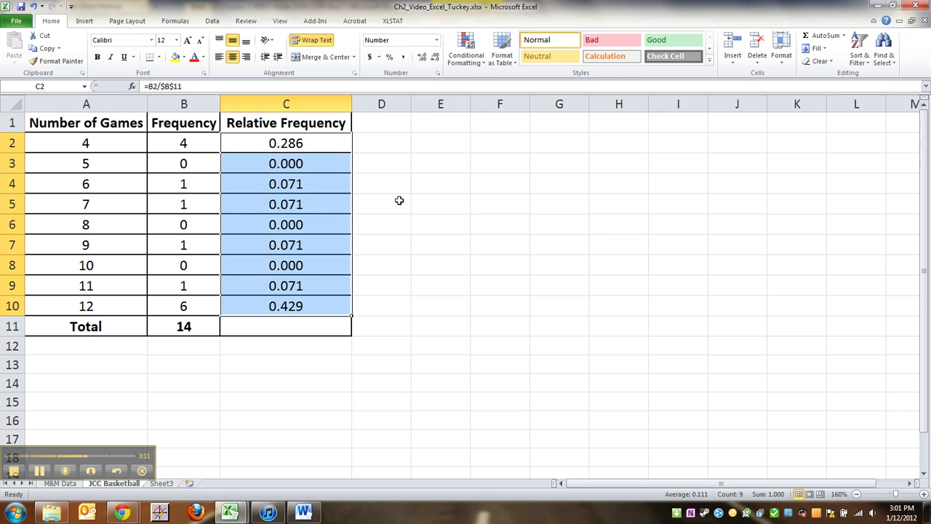
pyautogui.click(437, 75)
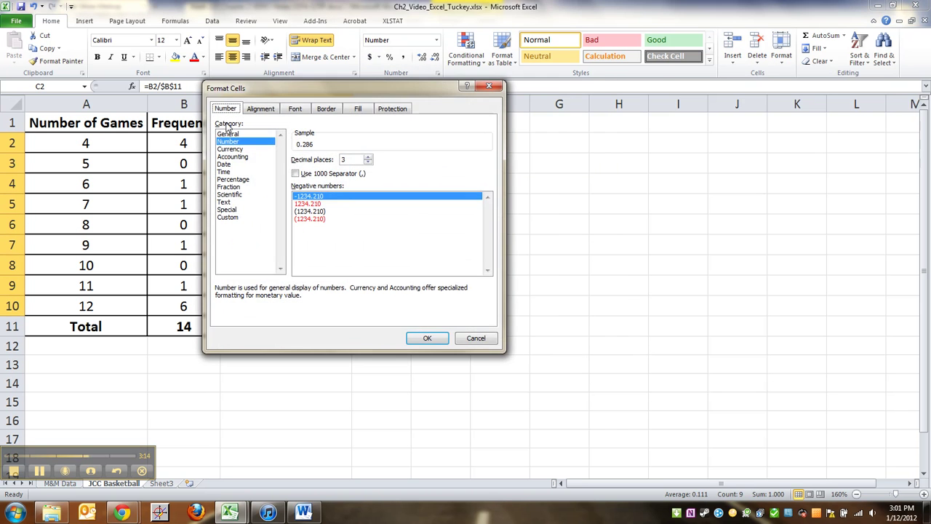
pyautogui.click(430, 339)
pyautogui.click(365, 339)
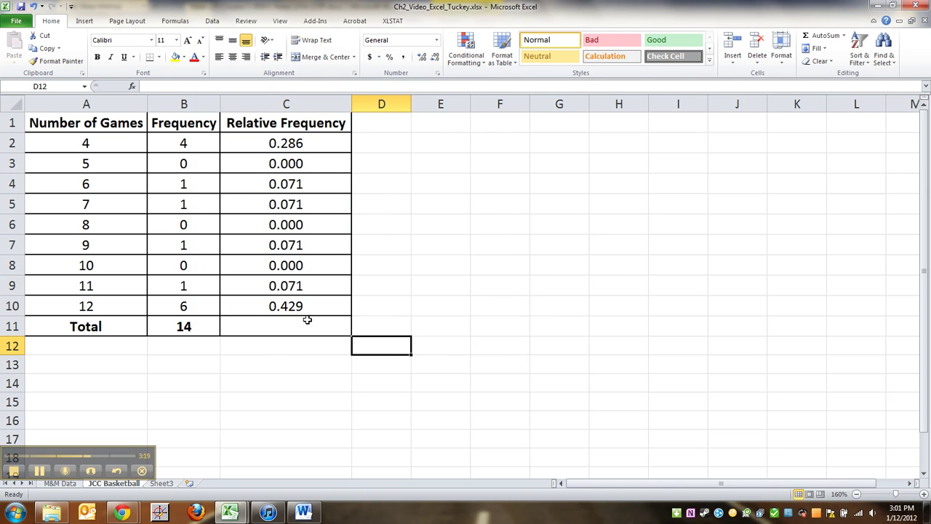
# Step: Copy the rounded relative frequencies in C2:C10 and paste them over the Relative Frequency values for 4 to 12 games in the Word notes
pyautogui.moveTo(306, 310); pyautogui.dragTo(294, 145)
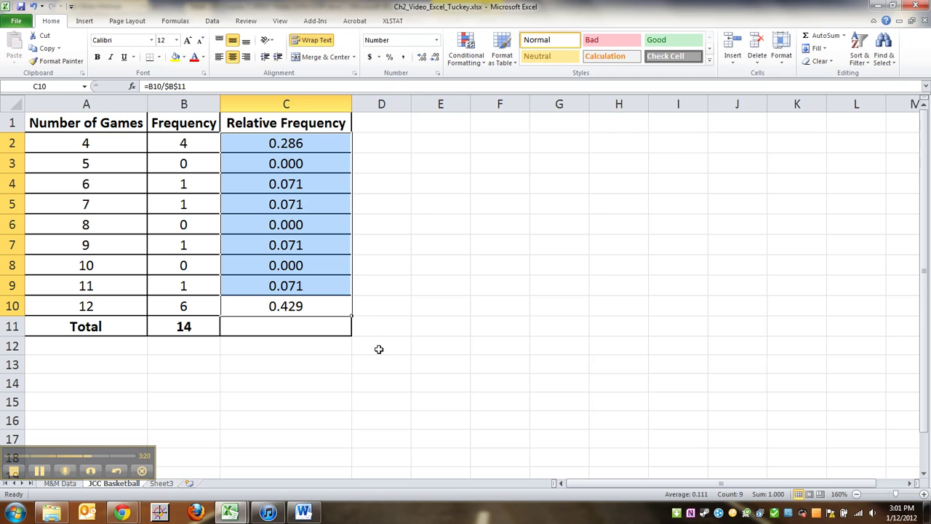
pyautogui.hotkey('ctrl', 'c')
pyautogui.moveTo(304, 513)
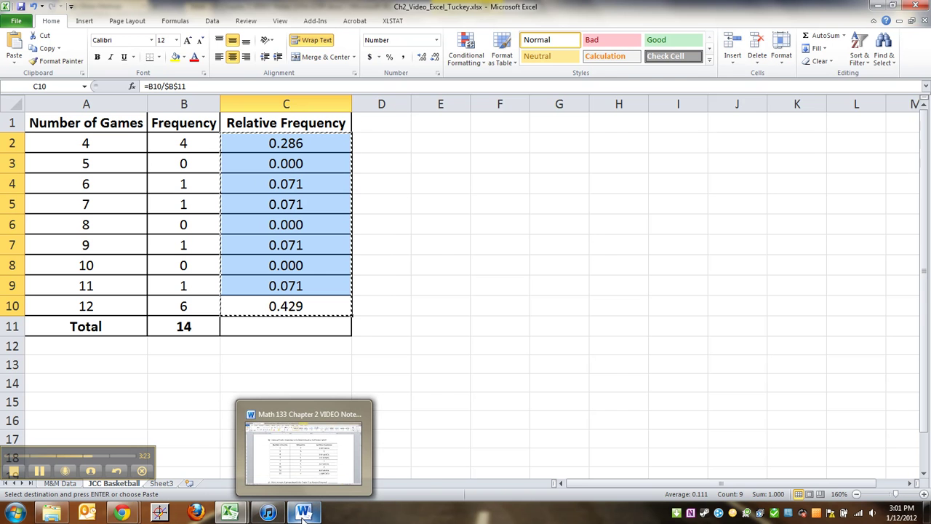
pyautogui.click(303, 451)
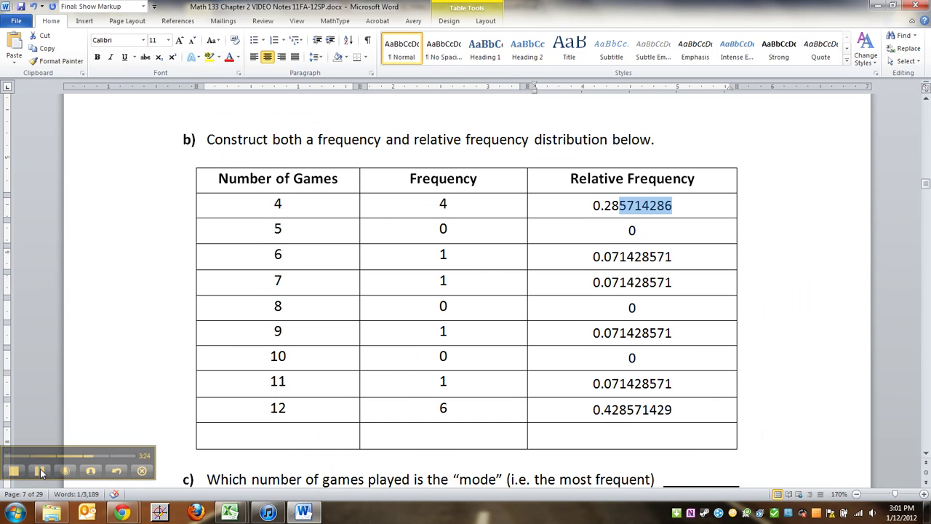
pyautogui.hotkey('ctrl', 'v')
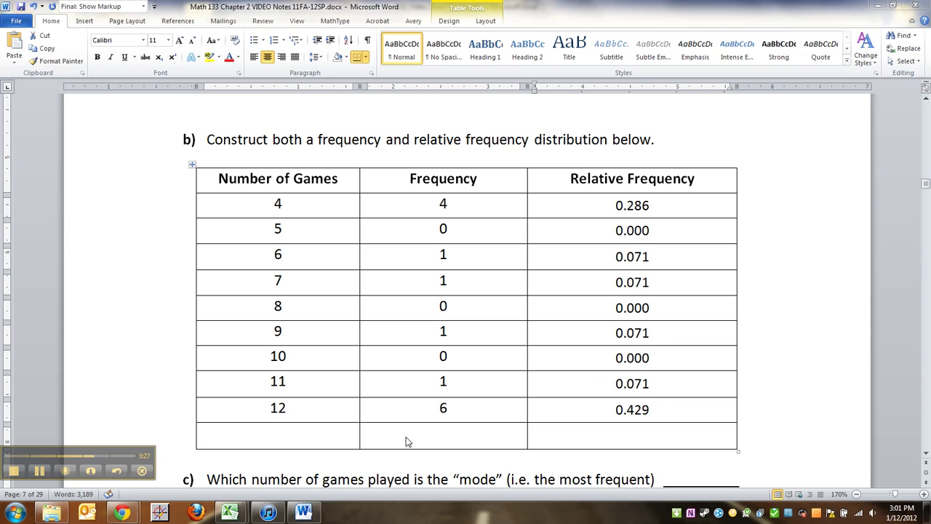
pyautogui.scroll(-3, 674, 370)
pyautogui.scroll(3, 674, 339)
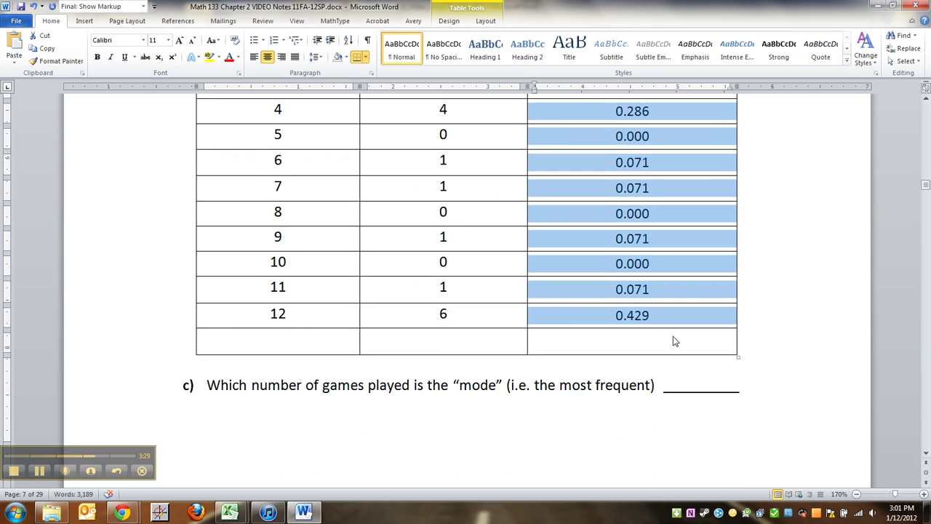
pyautogui.click(548, 357)
pyautogui.scroll(-3, 547, 357)
pyautogui.scroll(3, 548, 358)
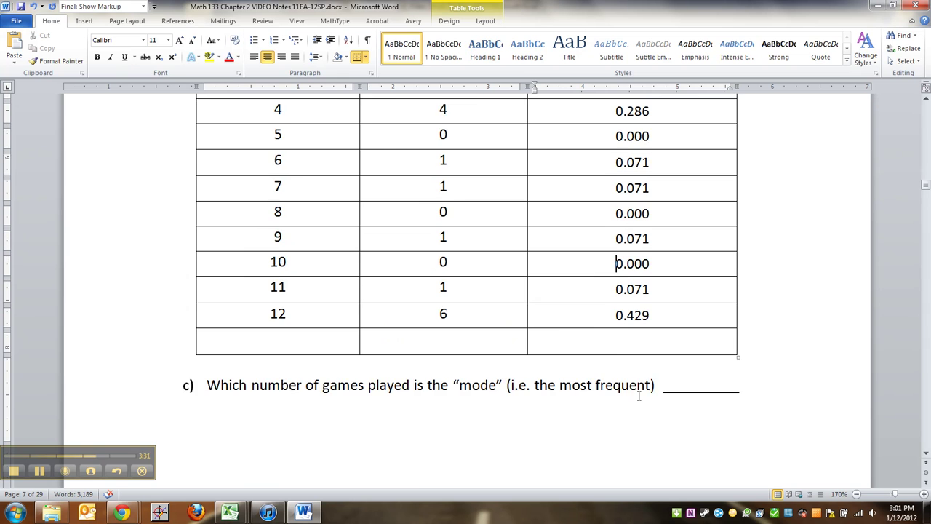
pyautogui.scroll(-1, 535, 429)
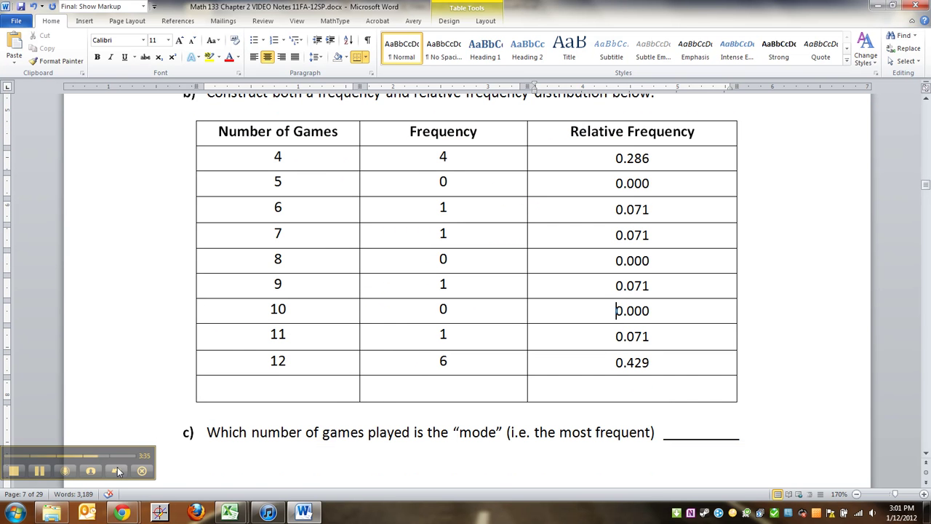
# Step: Replace the blank answer line of question c about the mode with 12
pyautogui.moveTo(112, 452); pyautogui.dragTo(120, 433)
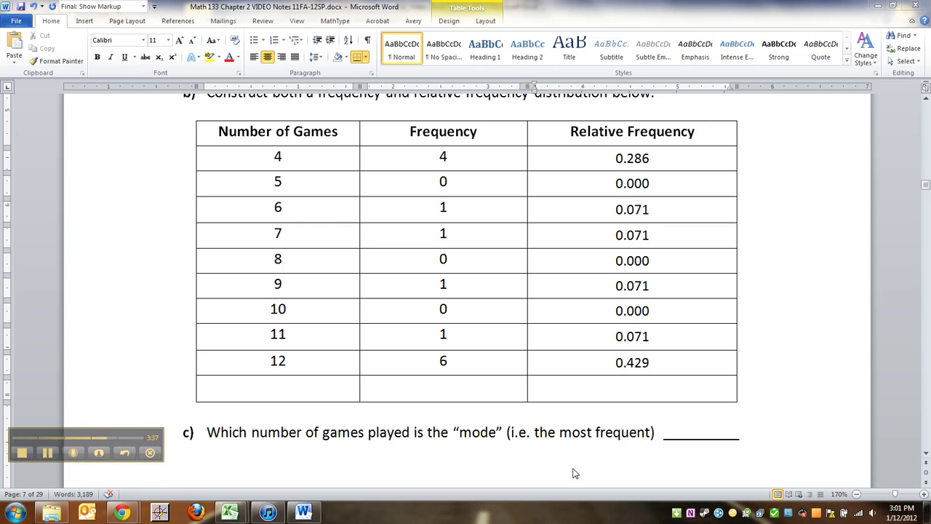
pyautogui.doubleClick(694, 431)
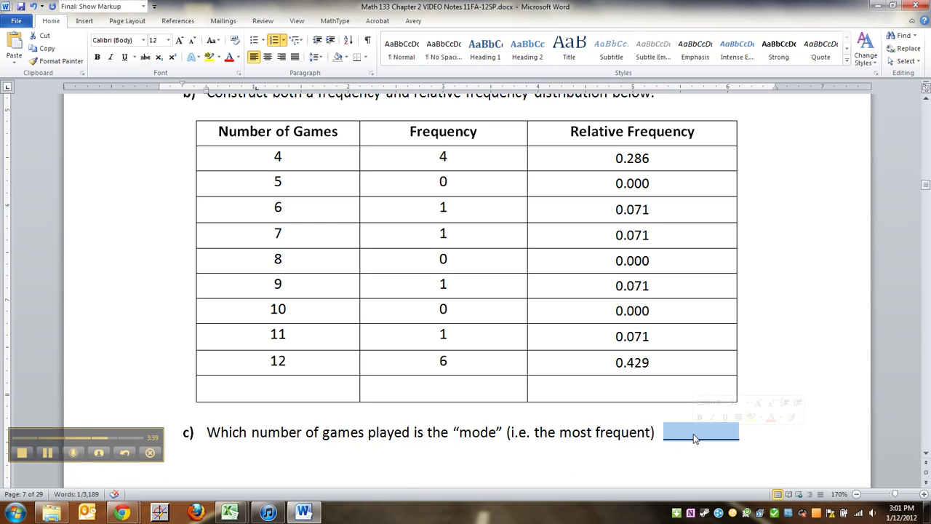
pyautogui.write('12')
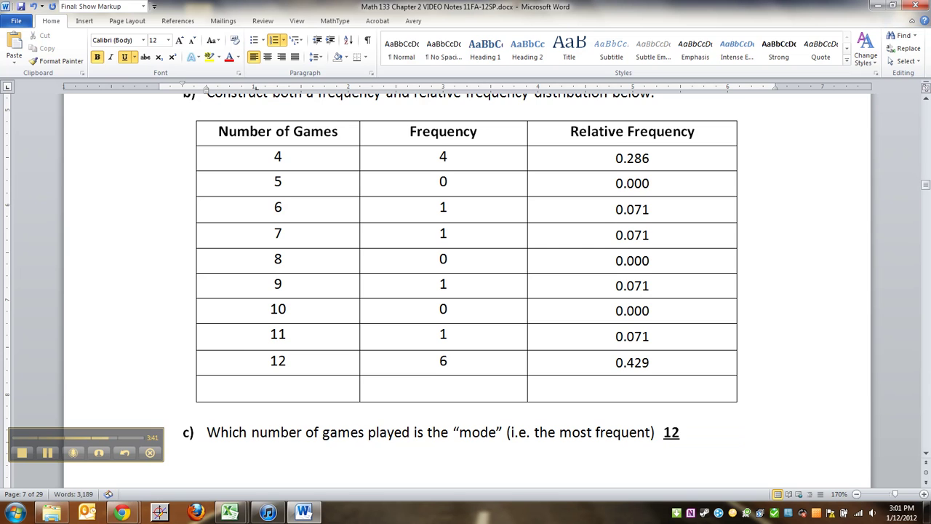
# Step: Turn off underlining after the answer 12 and continue it in bold with ", because more"
pyautogui.scroll(-5, 694, 437)
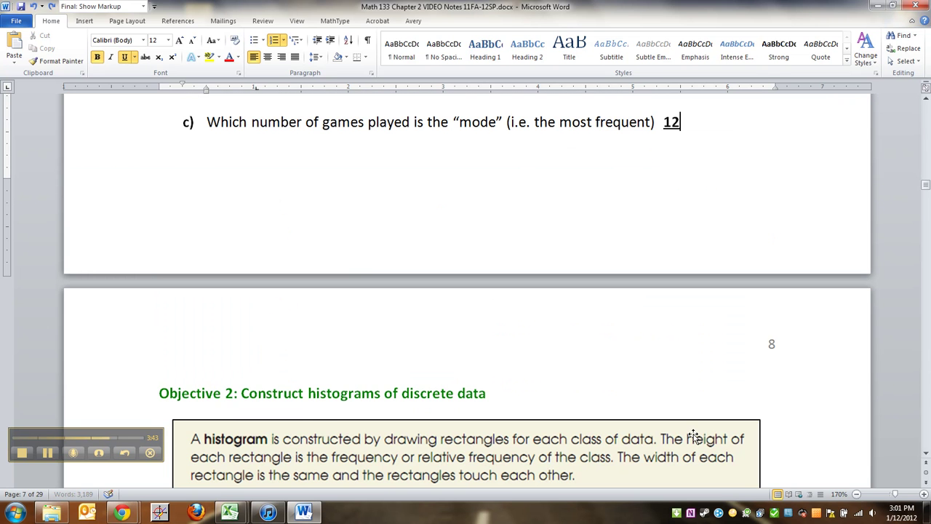
pyautogui.hotkey('ctrl', 'b')
pyautogui.hotkey('ctrl', 'u')
pyautogui.write('m,')
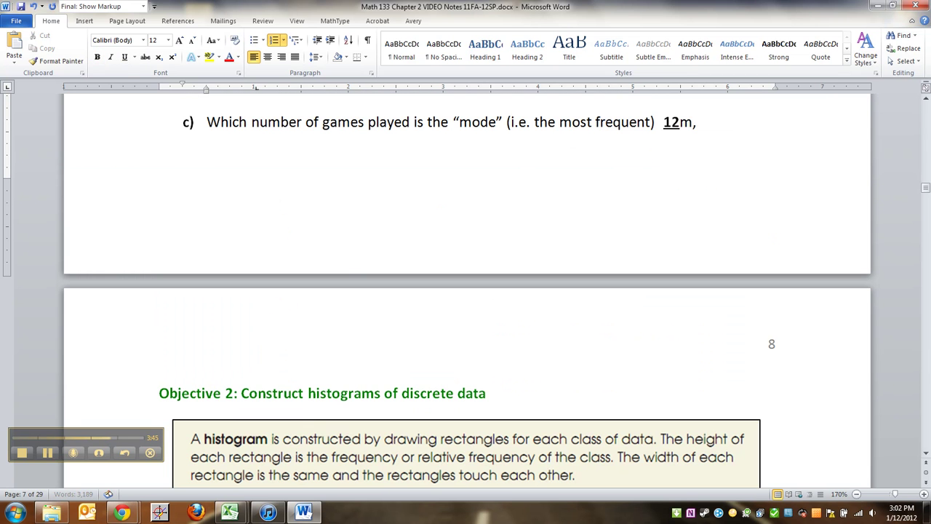
pyautogui.hotkey('ctrl', 'b')
pyautogui.write('because more ')
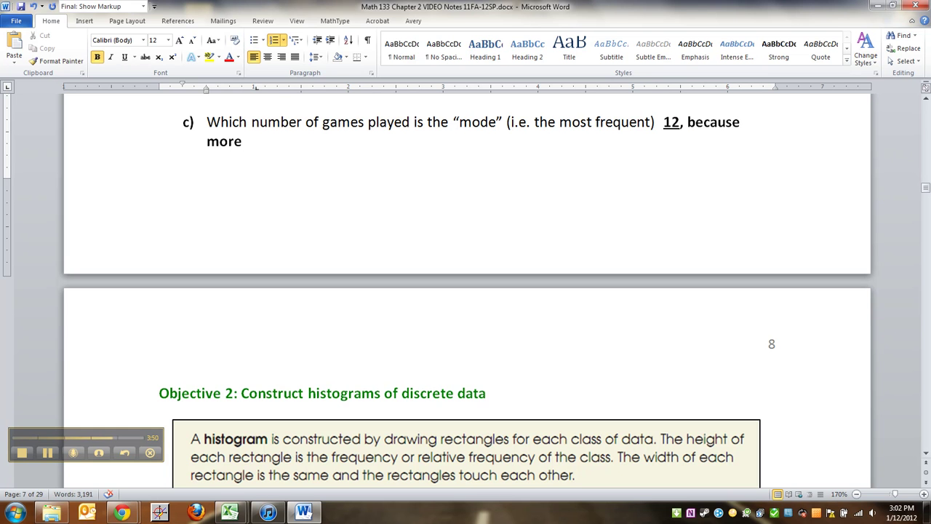
# Step: Complete the explanation in answer c with "JCC Men's basketball players had played in 12 games than any other number."
pyautogui.write('m')
pyautogui.press('BackSpace')
pyautogui.write('JCC B')
pyautogui.press('BackSpace')
pyautogui.write("Men's bask")
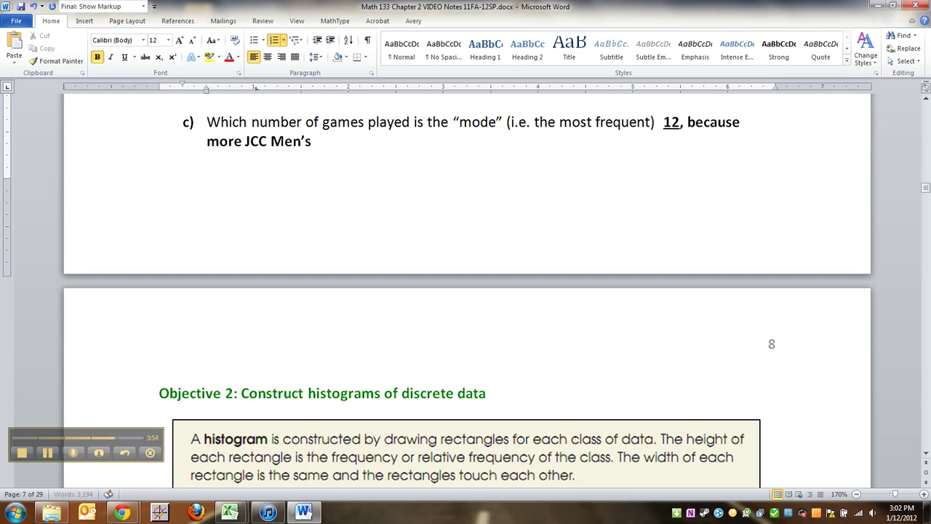
pyautogui.write('etba')
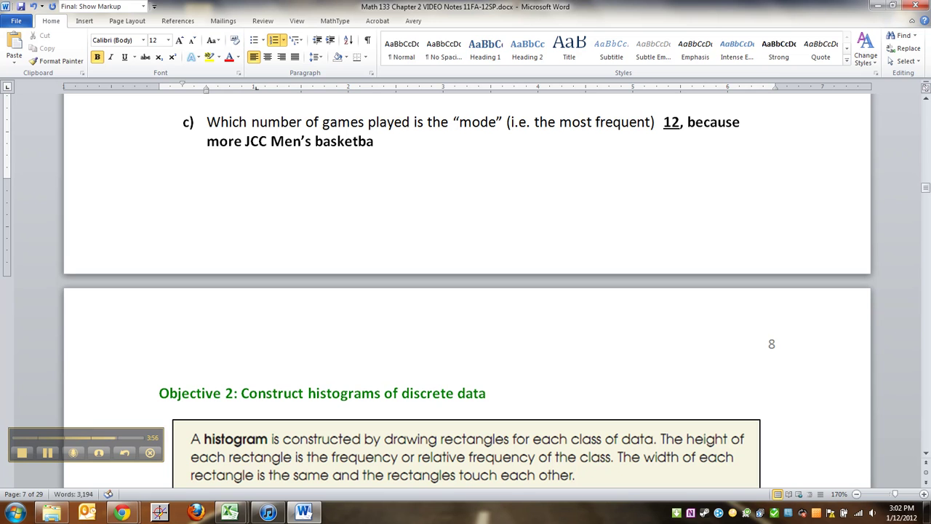
pyautogui.write('lall player')
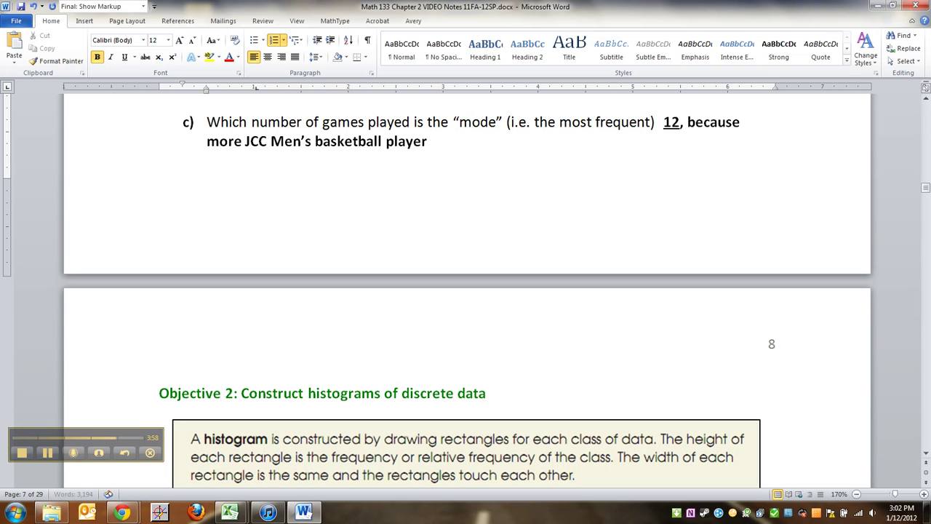
pyautogui.write('s had played in')
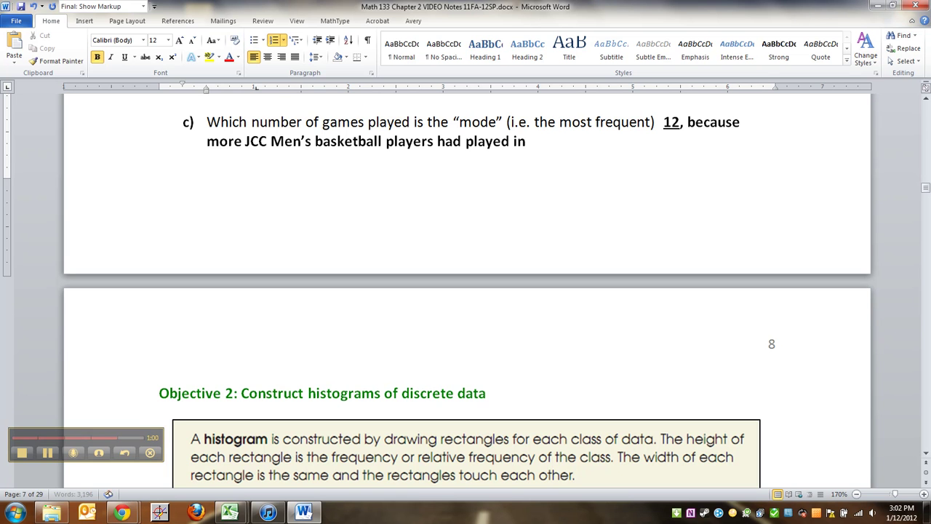
pyautogui.write(' 23')
pyautogui.press('BackSpace')
pyautogui.press('BackSpace')
pyautogui.write('12 f')
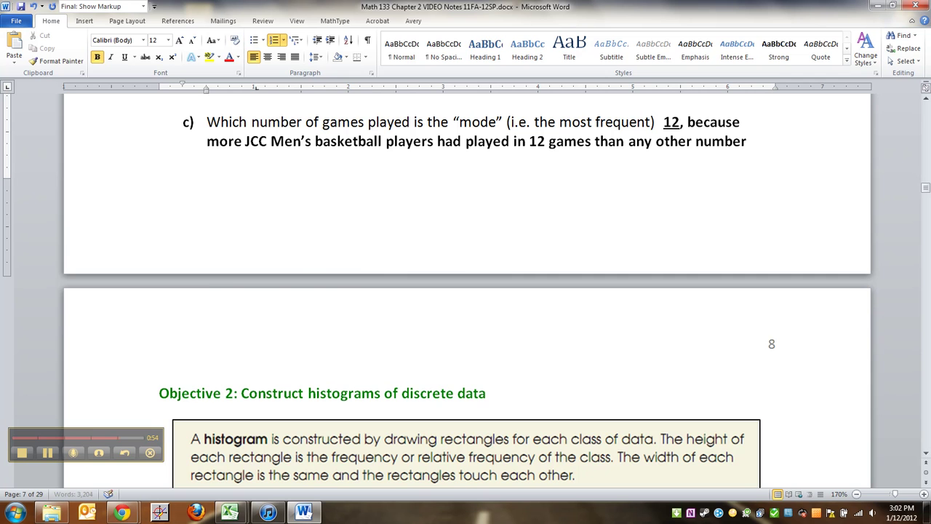
pyautogui.write('.')
# Step: Review the completed frequency table and the Example 2 instructions with the sample frequency histogram of games played
pyautogui.scroll(8, 705, 443)
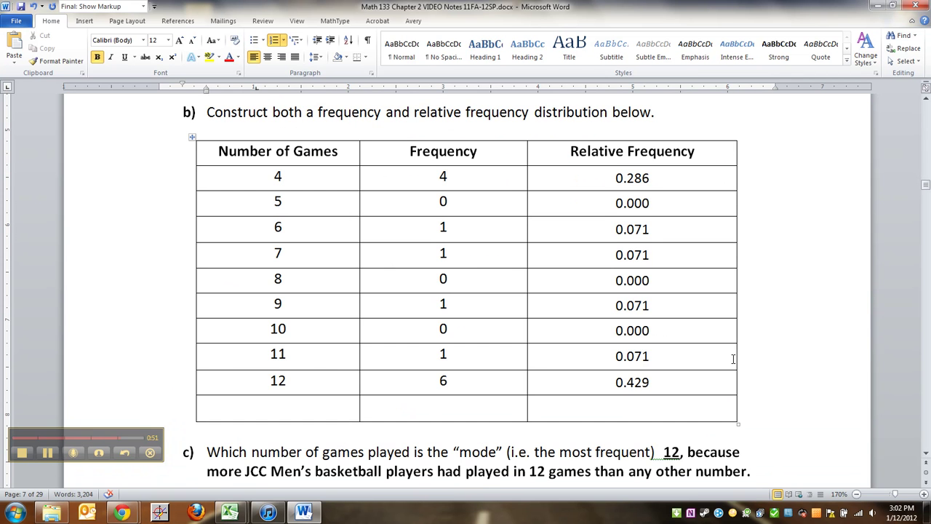
pyautogui.scroll(-8, 733, 358)
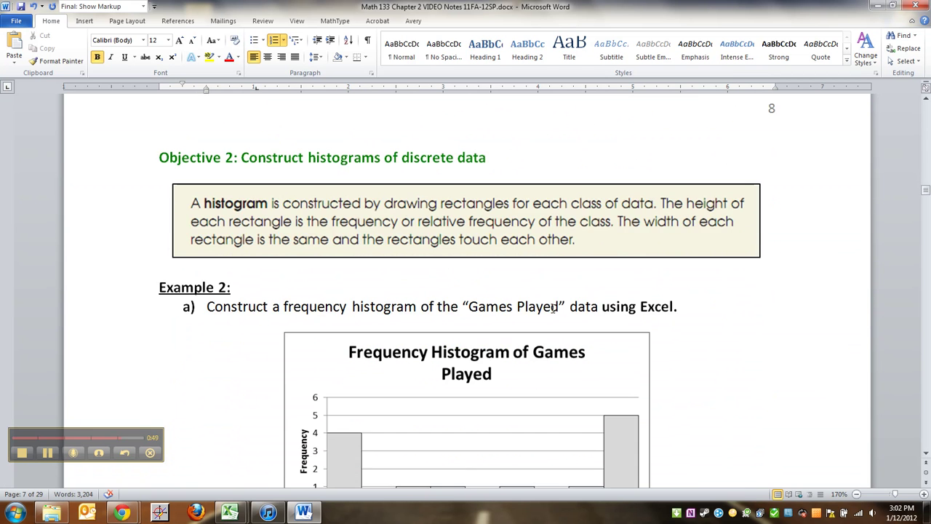
pyautogui.scroll(-3, 177, 382)
pyautogui.scroll(9, 290, 335)
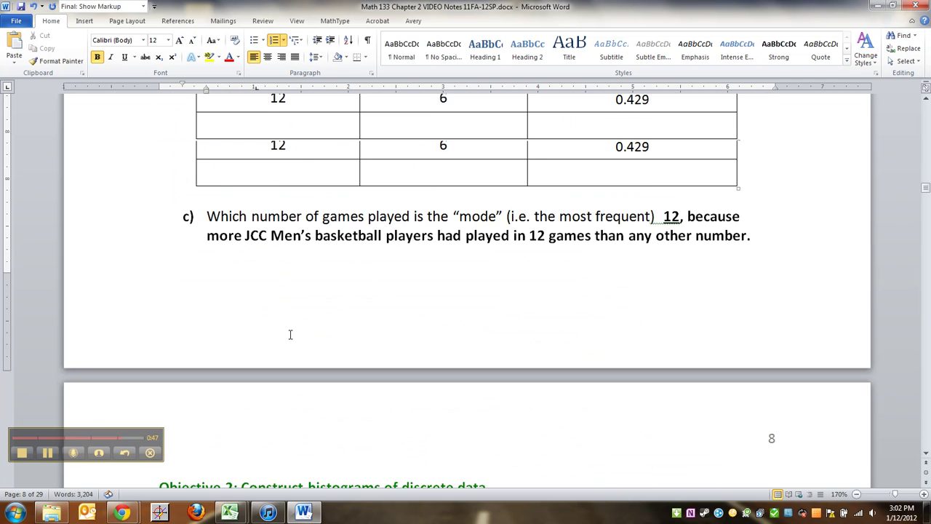
pyautogui.scroll(3, 290, 335)
pyautogui.scroll(-9, 318, 339)
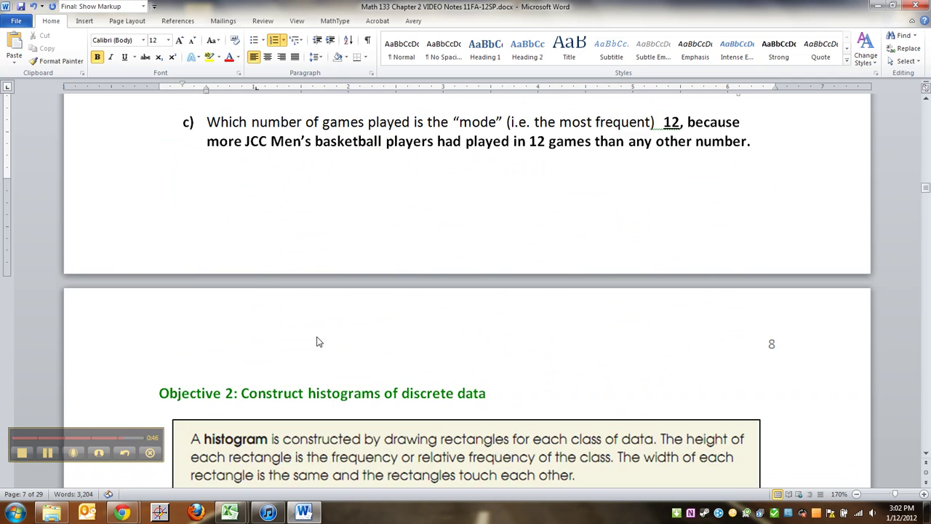
pyautogui.scroll(1, 318, 352)
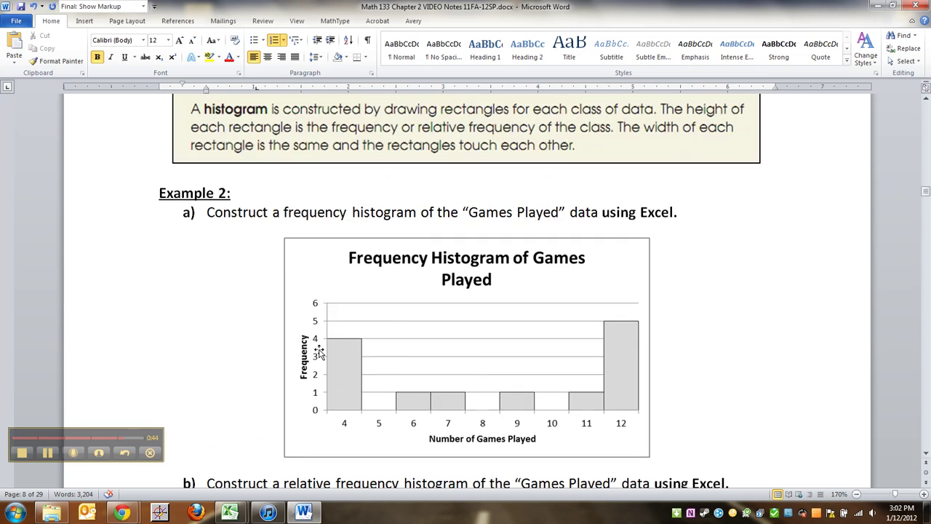
pyautogui.scroll(-1, 324, 344)
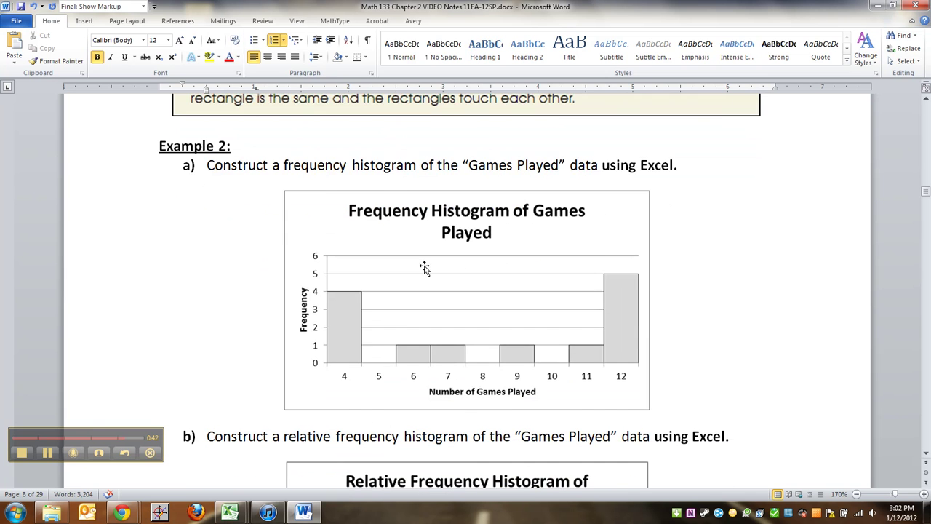
pyautogui.scroll(-3, 427, 267)
pyautogui.scroll(4, 421, 286)
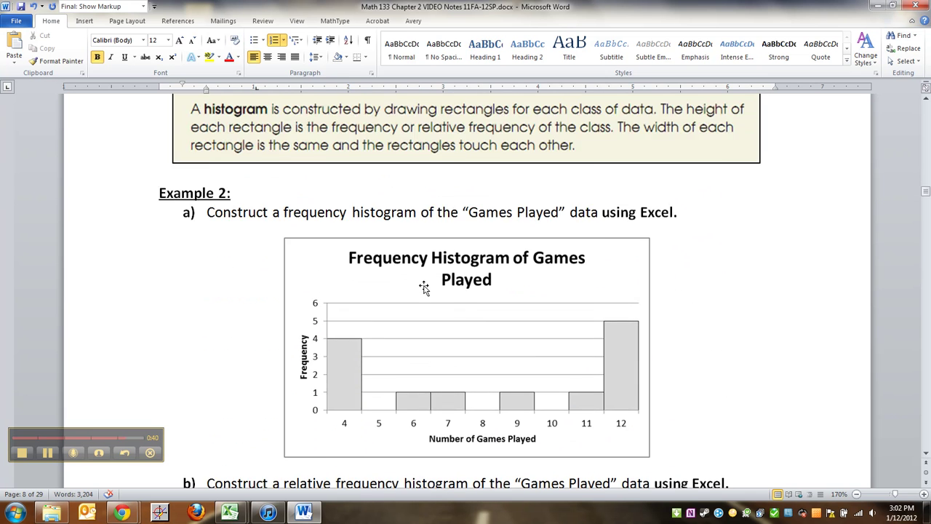
pyautogui.scroll(-1, 303, 369)
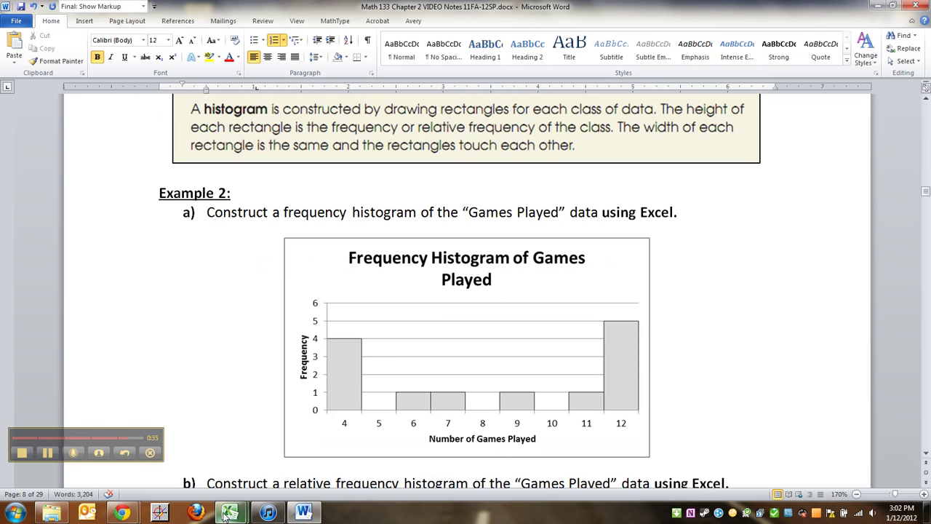
pyautogui.doubleClick(303, 212)
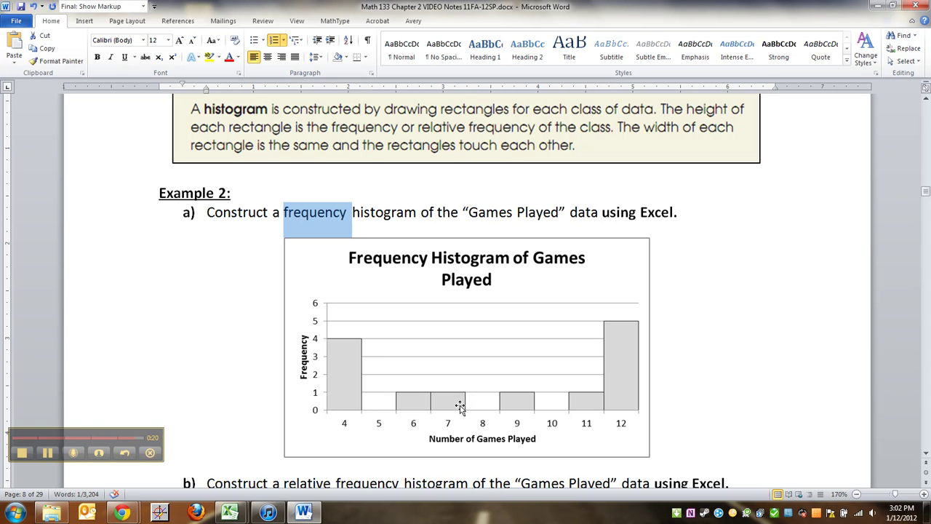
pyautogui.click(209, 364)
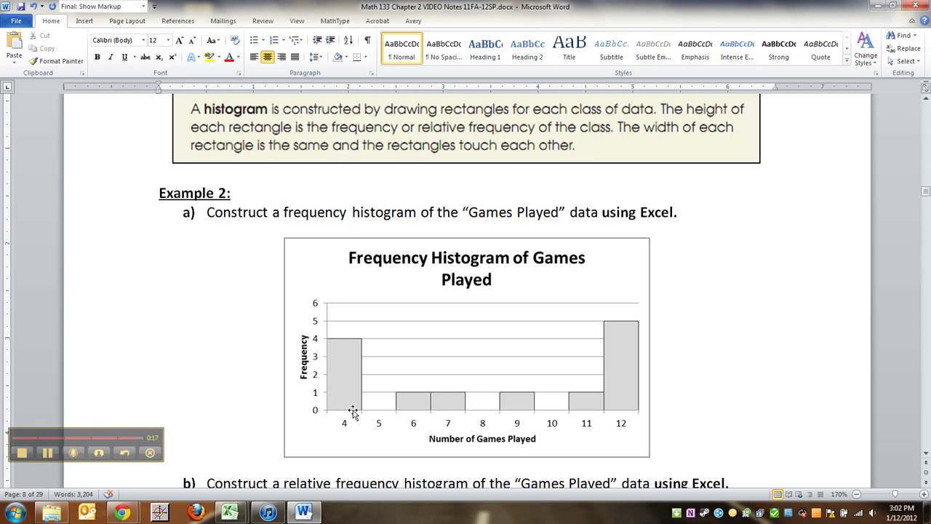
# Step: Switch to the Excel workbook and insert a 2-D clustered column chart of the frequencies in B2:B10 on the JCC Basketball sheet
pyautogui.moveTo(233, 513)
pyautogui.click(259, 455)
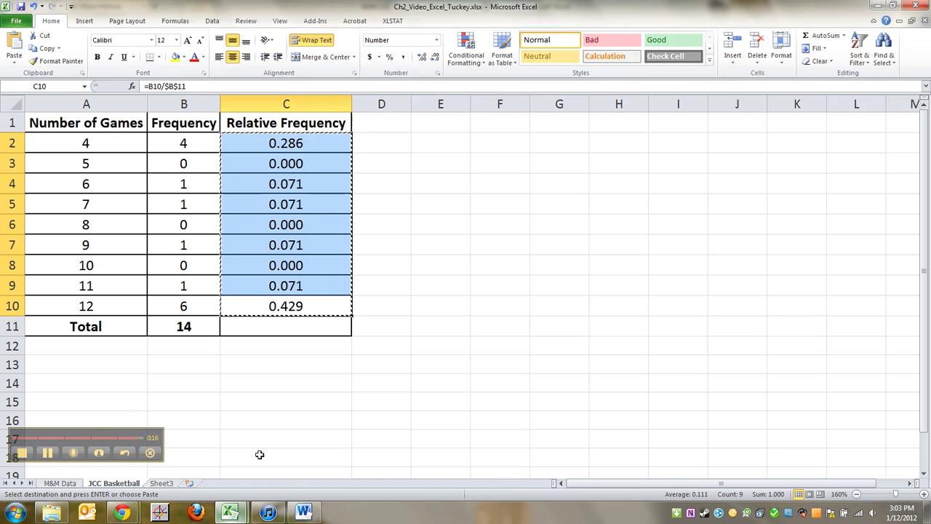
pyautogui.moveTo(182, 145); pyautogui.dragTo(187, 305)
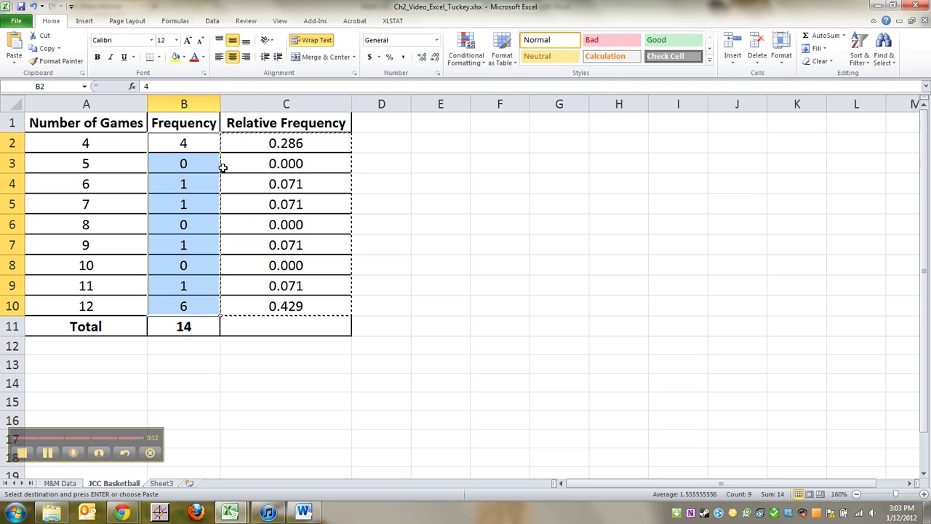
pyautogui.click(84, 21)
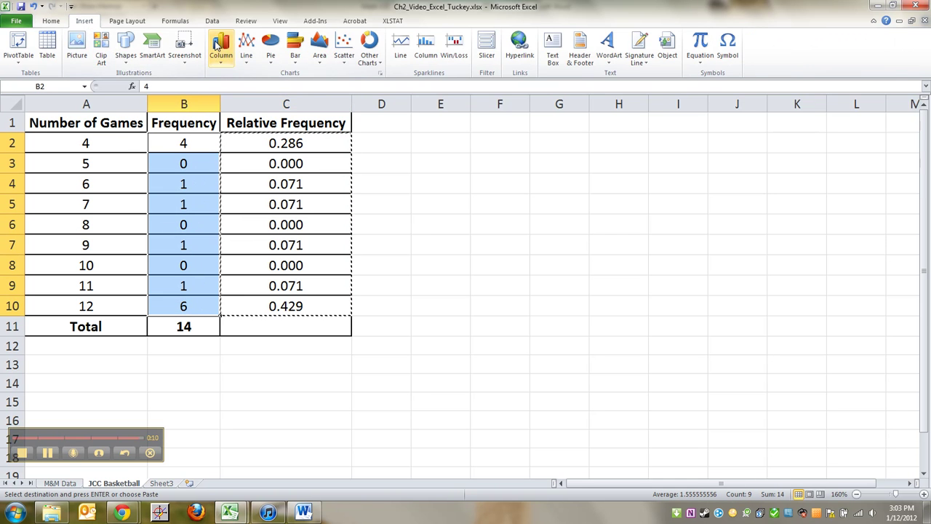
pyautogui.click(220, 45)
pyautogui.click(227, 94)
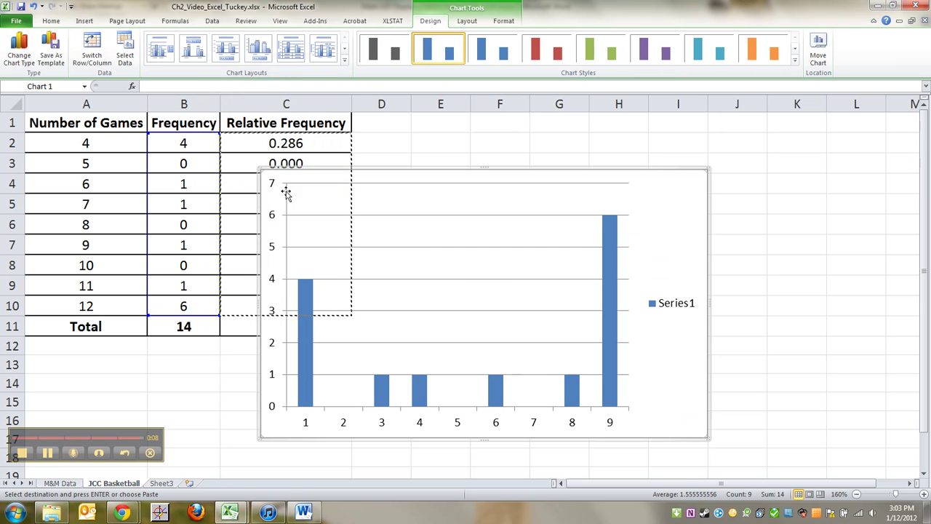